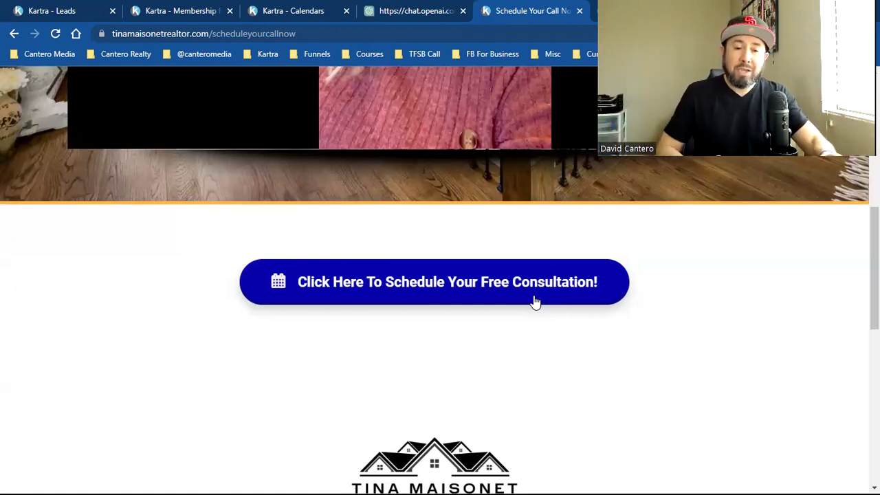
# Copy the direct link to the hosted membership file "DEL2_3 _Seller_in_7_step (1).pdf"
pyautogui.scroll(5, 534, 303)
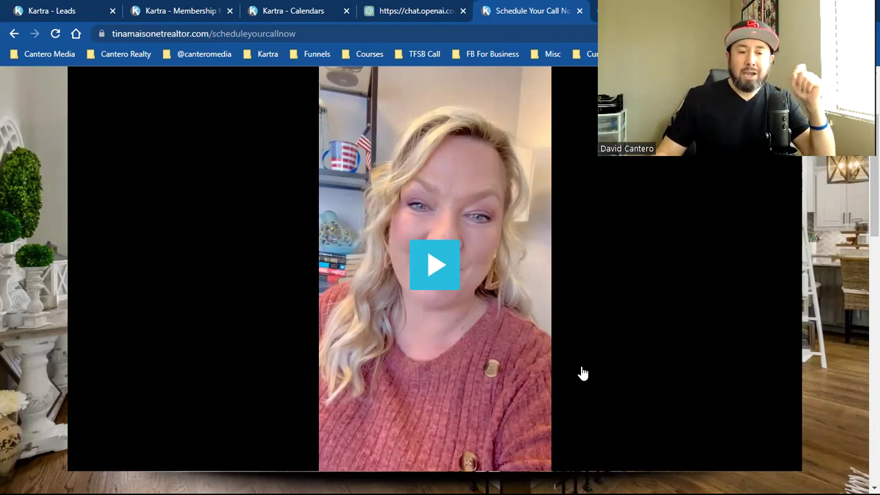
pyautogui.scroll(-5, 582, 374)
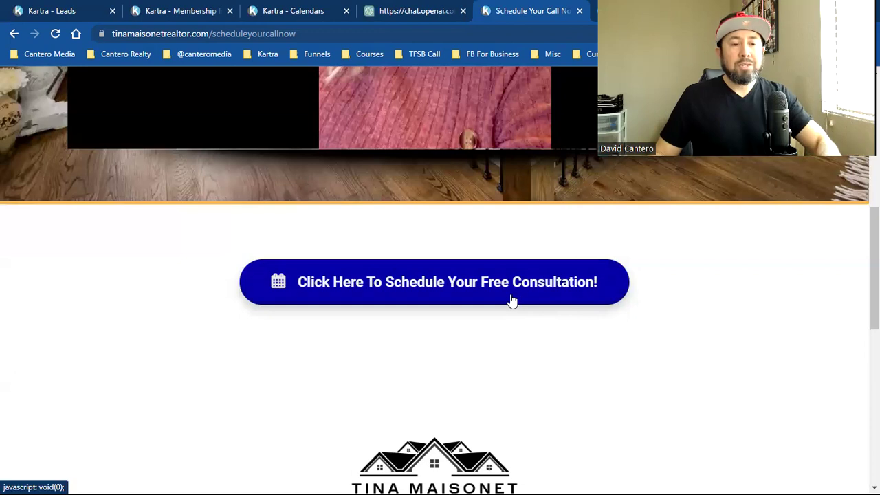
pyautogui.click(216, 7)
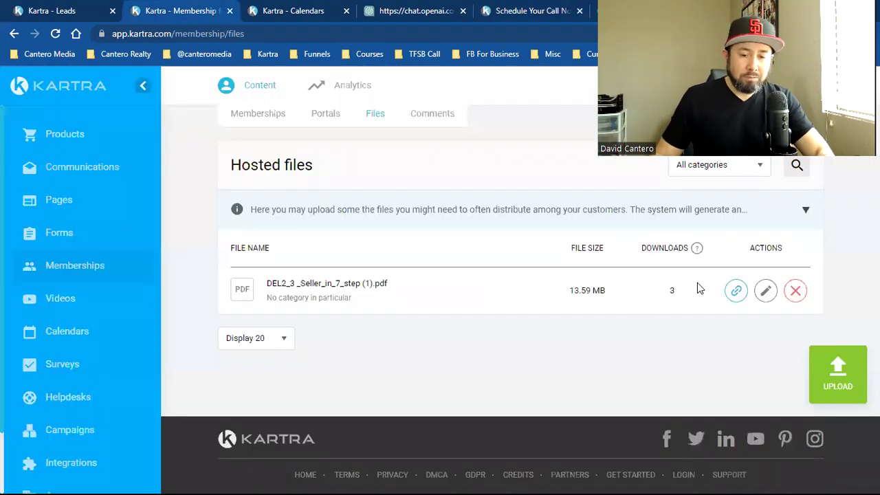
pyautogui.click(736, 290)
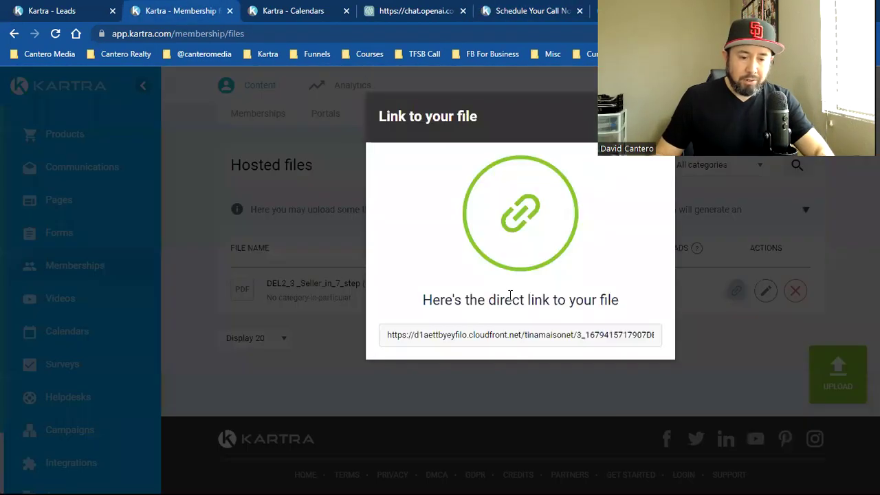
pyautogui.rightClick(534, 336)
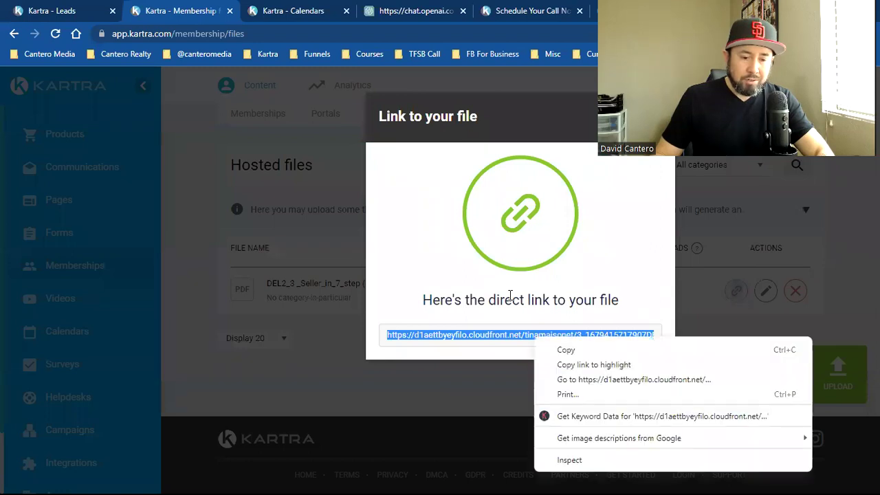
pyautogui.click(569, 352)
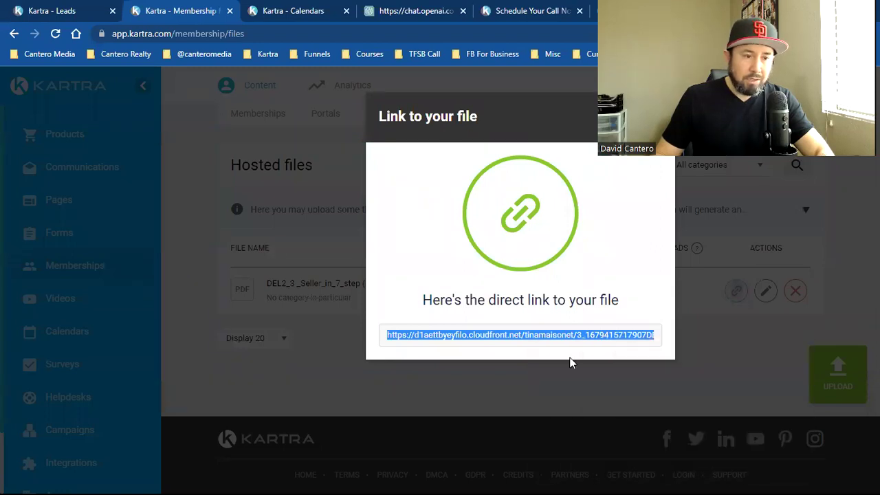
# Return to the Kartra leads page and open the list of communication sequences
pyautogui.click(282, 10)
pyautogui.click(83, 7)
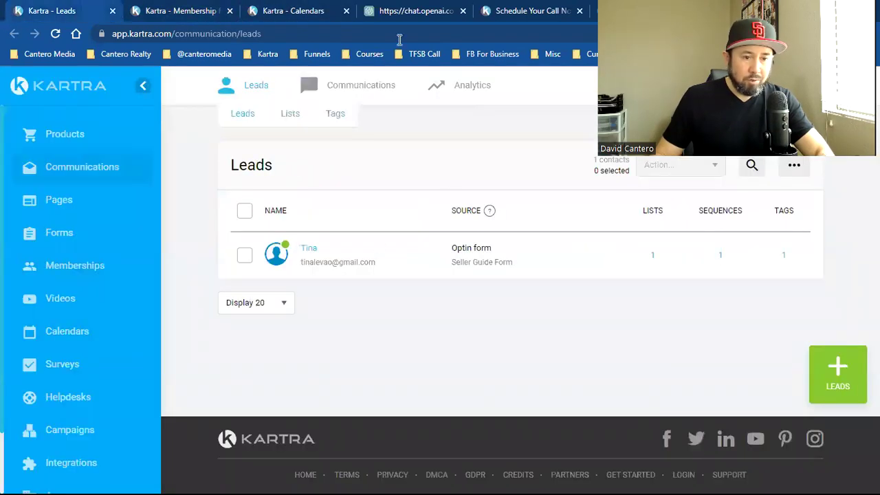
pyautogui.moveTo(323, 112)
pyautogui.click(348, 117)
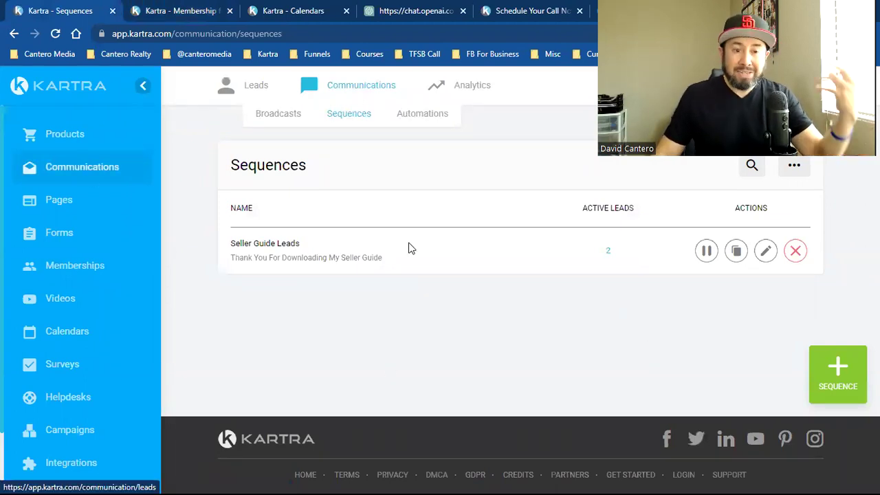
# Open the bookmarked Brookstone open-house funnel page in a new browser tab
pyautogui.hotkey('ctrl', 't')
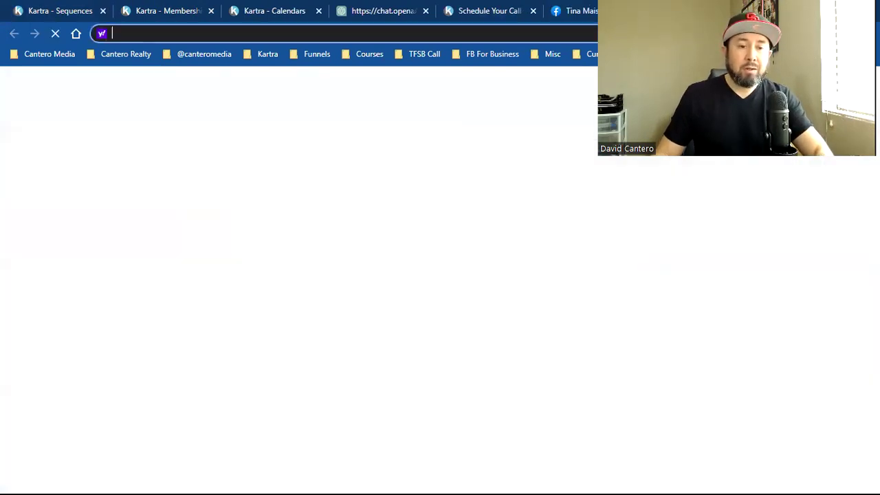
pyautogui.click(267, 54)
pyautogui.moveTo(317, 54)
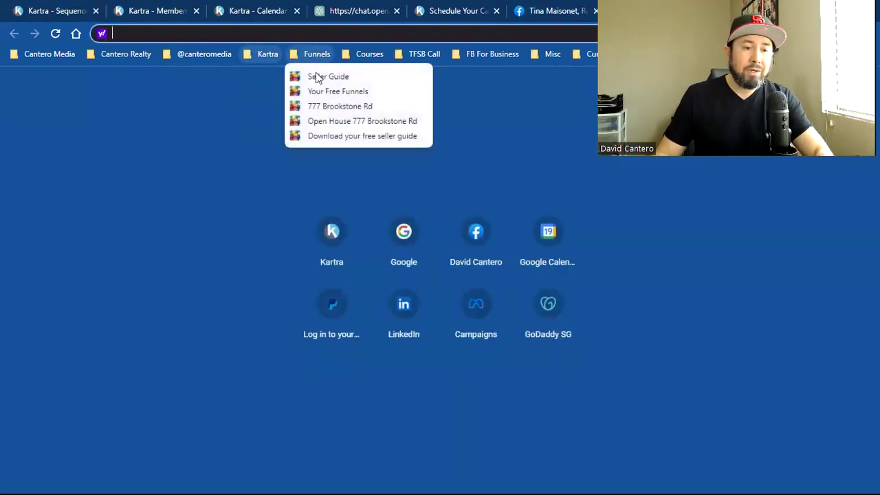
pyautogui.click(327, 108)
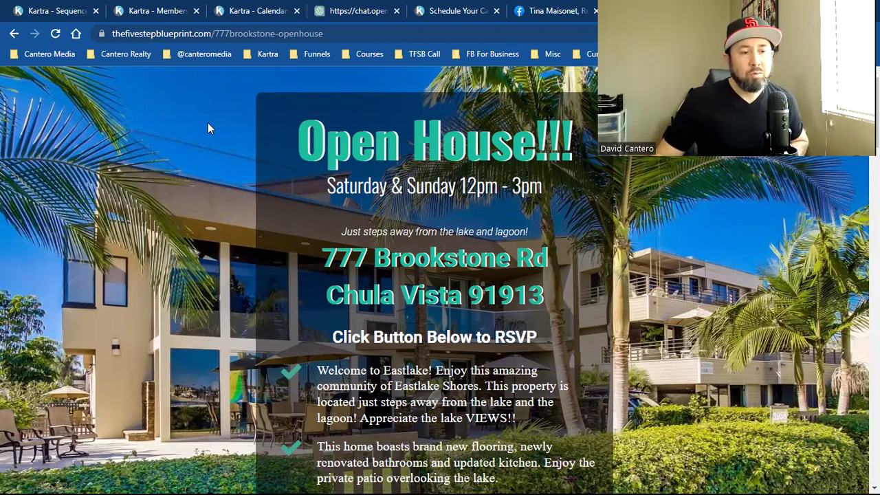
# Examine the domain name and page path in the open-house funnel's web address
pyautogui.doubleClick(202, 33)
pyautogui.click(202, 33)
pyautogui.doubleClick(202, 33)
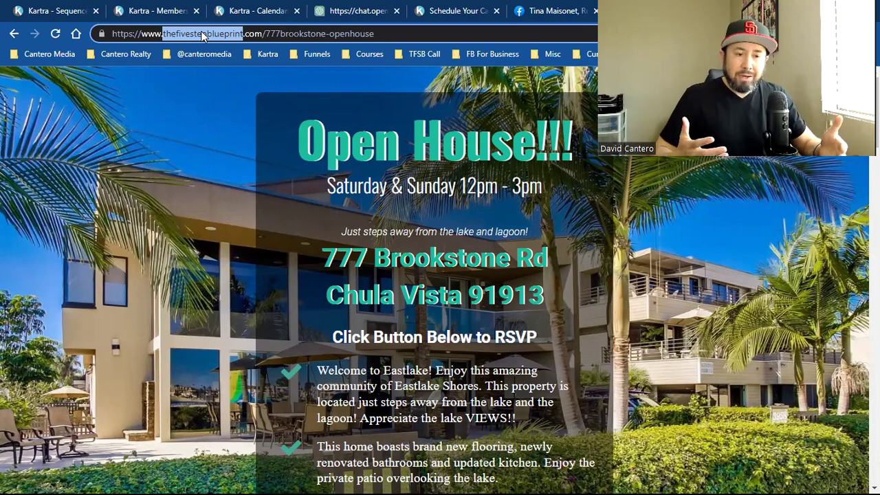
pyautogui.doubleClick(206, 34)
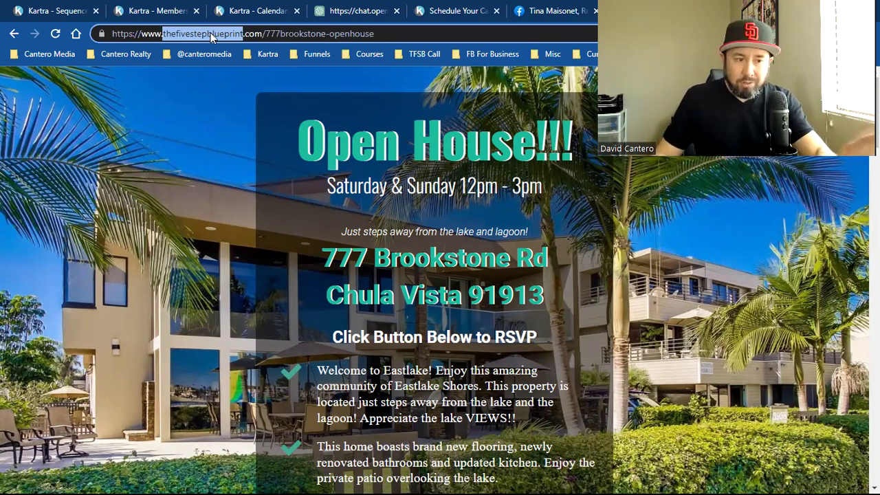
pyautogui.moveTo(190, 33); pyautogui.dragTo(243, 41)
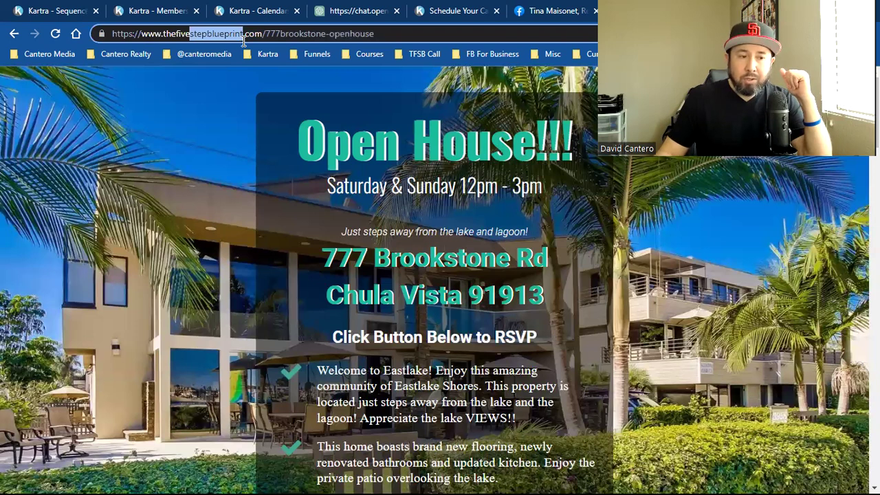
pyautogui.click(200, 34)
pyautogui.moveTo(170, 33); pyautogui.dragTo(263, 33)
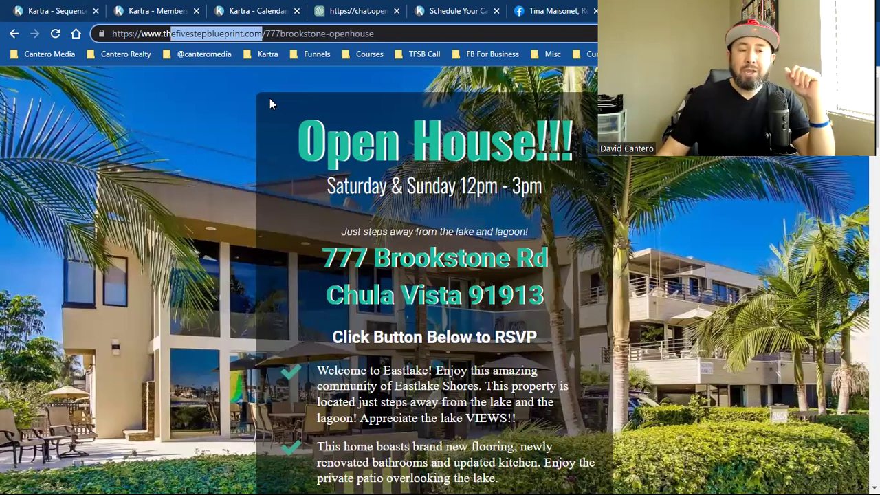
pyautogui.tripleClick(252, 34)
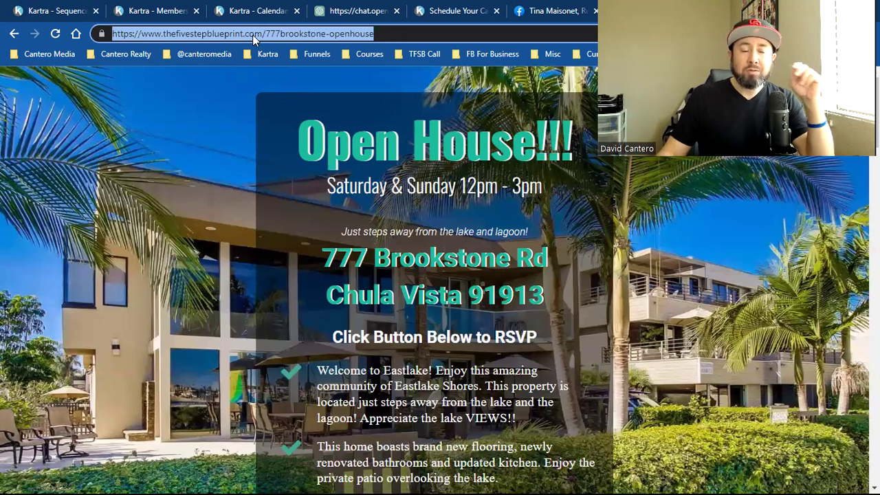
pyautogui.click(254, 35)
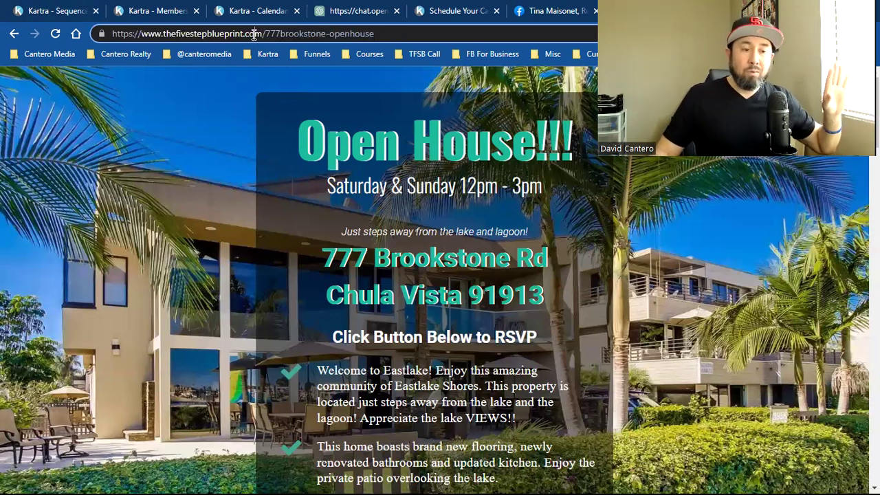
pyautogui.tripleClick(254, 35)
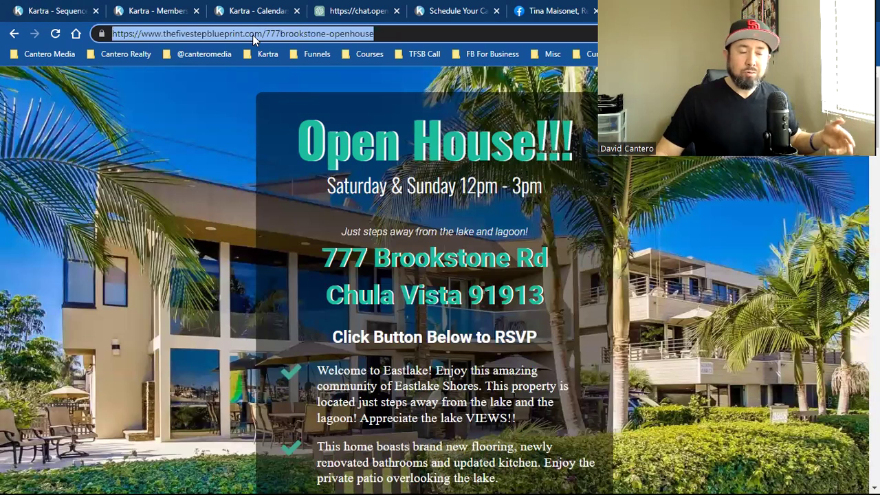
pyautogui.click(290, 305)
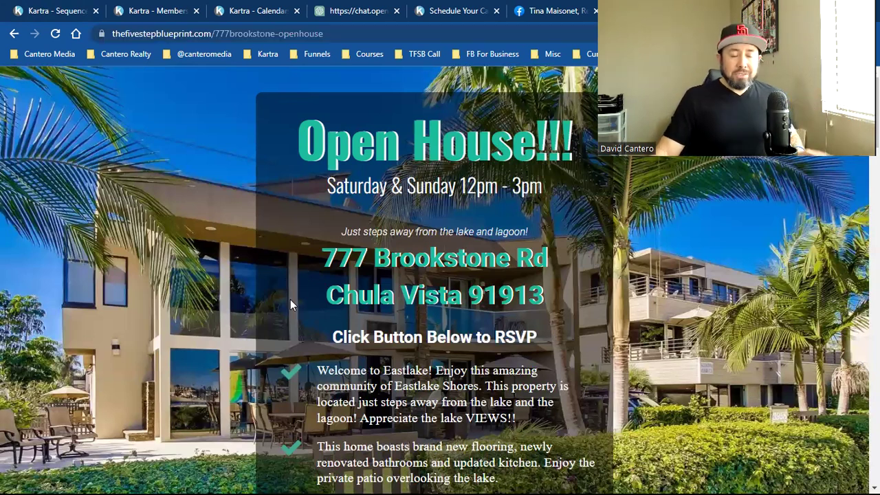
# Open the bookmarked Brookstone property funnel and review its page down to the listing agents section
pyautogui.click(312, 54)
pyautogui.click(314, 112)
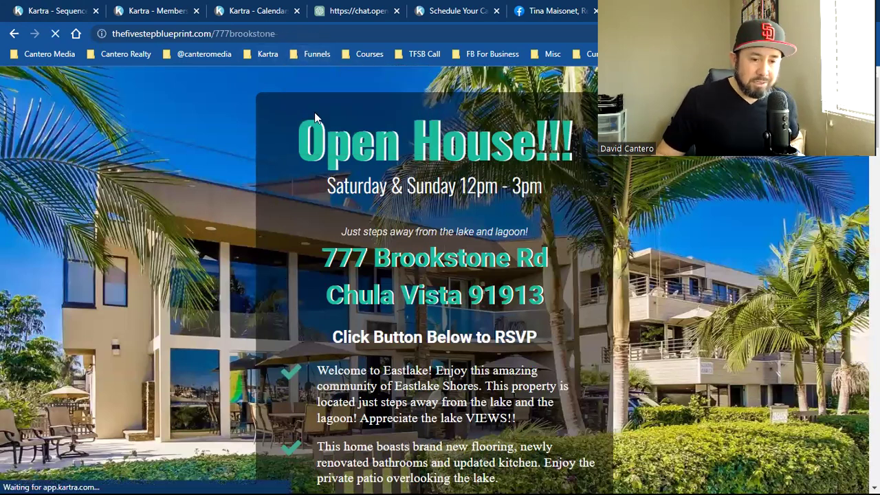
pyautogui.scroll(-2, 549, 284)
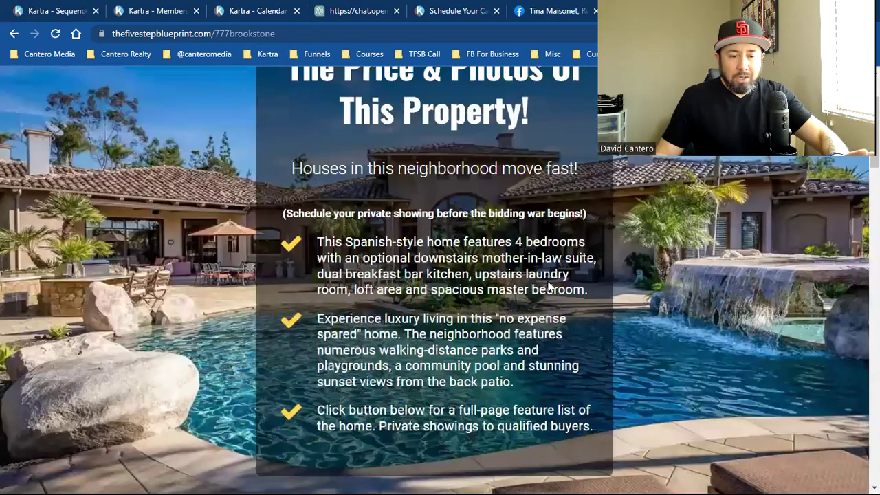
pyautogui.scroll(-6, 549, 287)
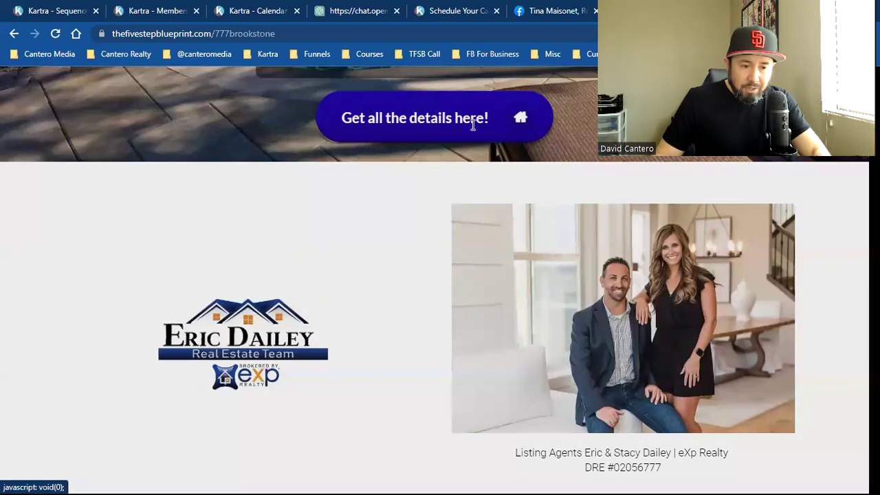
# Submit the property details request with an altered test e-mail address and review the resulting private showing page
pyautogui.click(472, 124)
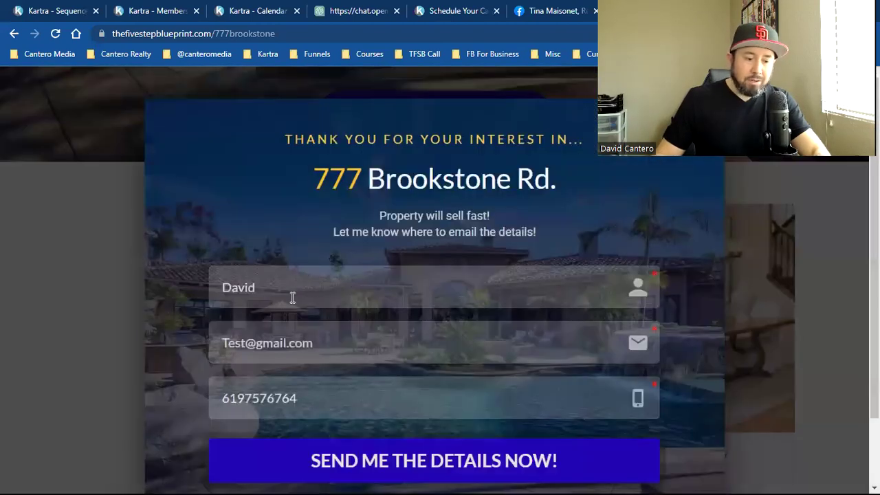
pyautogui.click(280, 397)
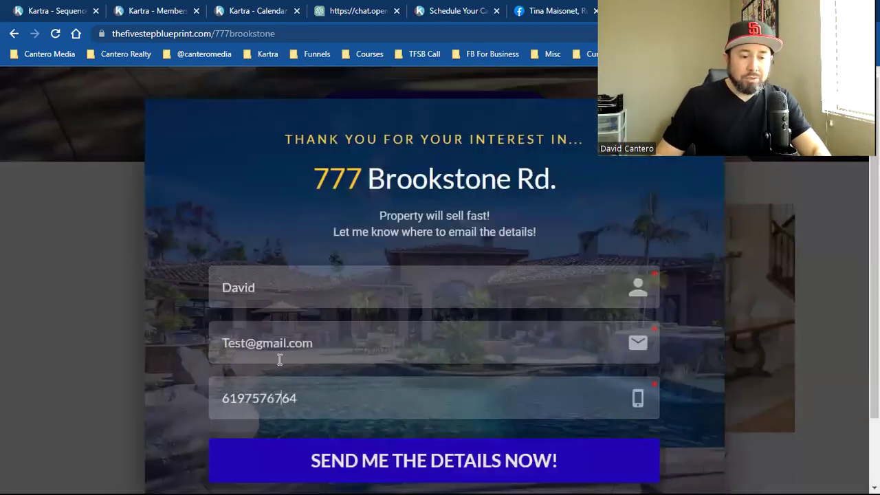
pyautogui.click(237, 342)
pyautogui.write('dfd')
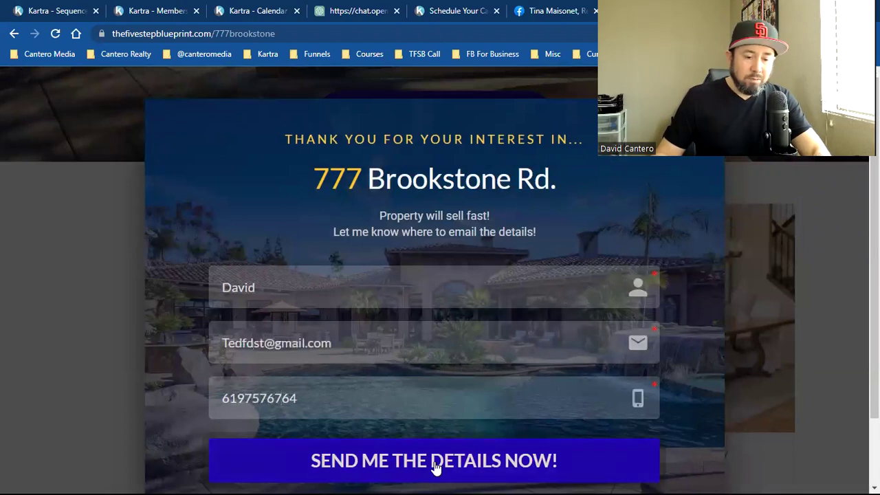
pyautogui.click(434, 466)
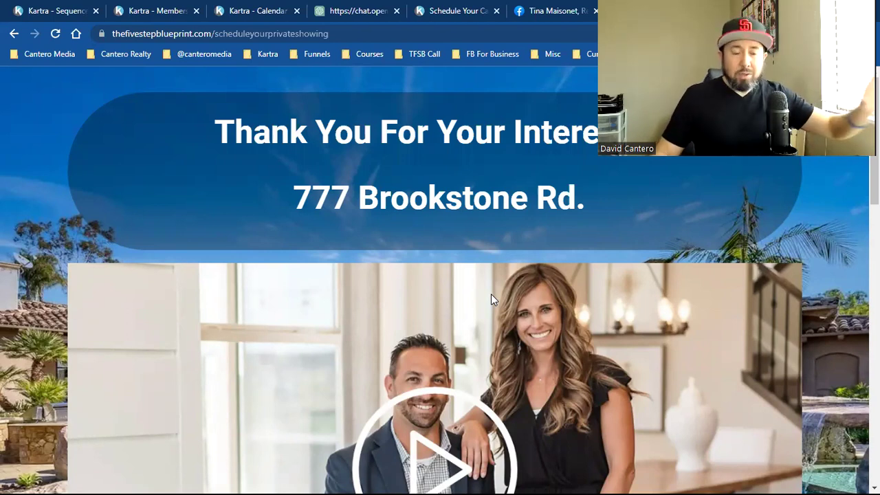
pyautogui.scroll(-8, 491, 296)
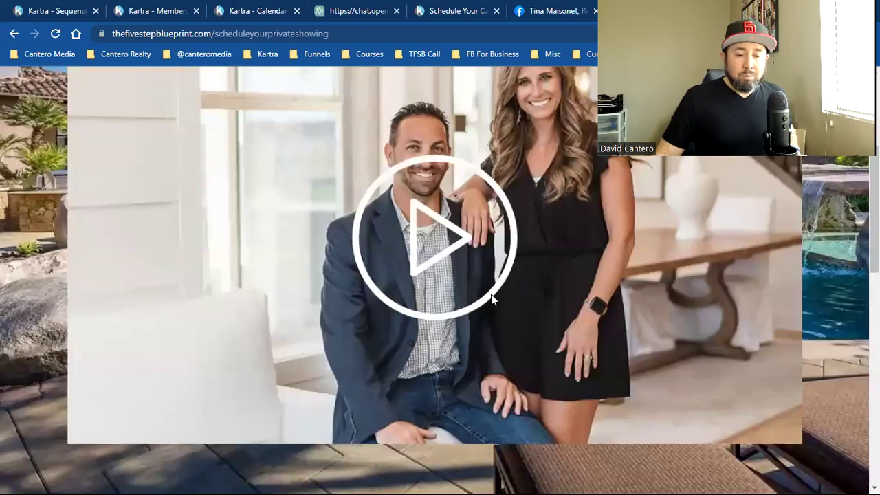
pyautogui.scroll(-1, 493, 301)
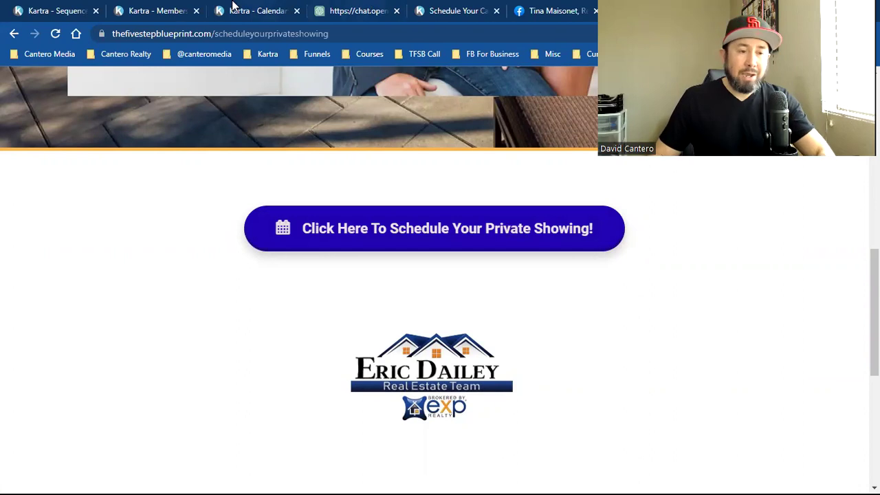
# Go back to the hosted files and recopy the seller PDF's direct link
pyautogui.click(178, 8)
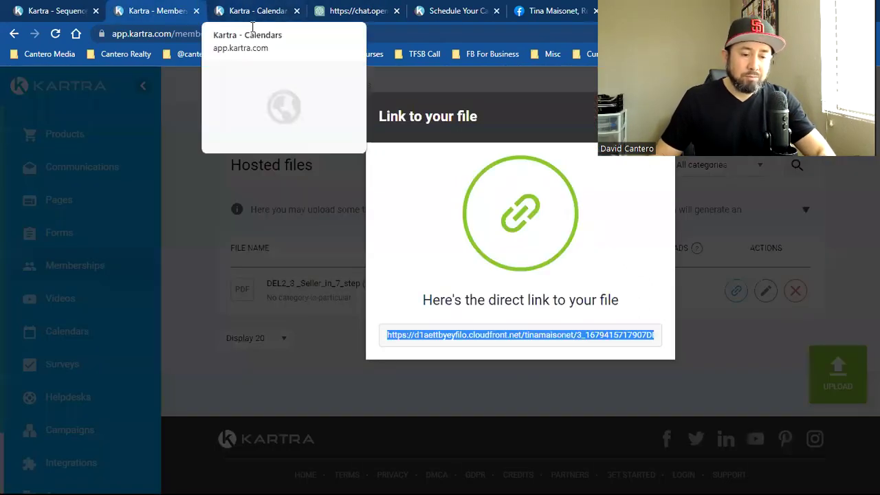
pyautogui.rightClick(471, 338)
pyautogui.click(490, 349)
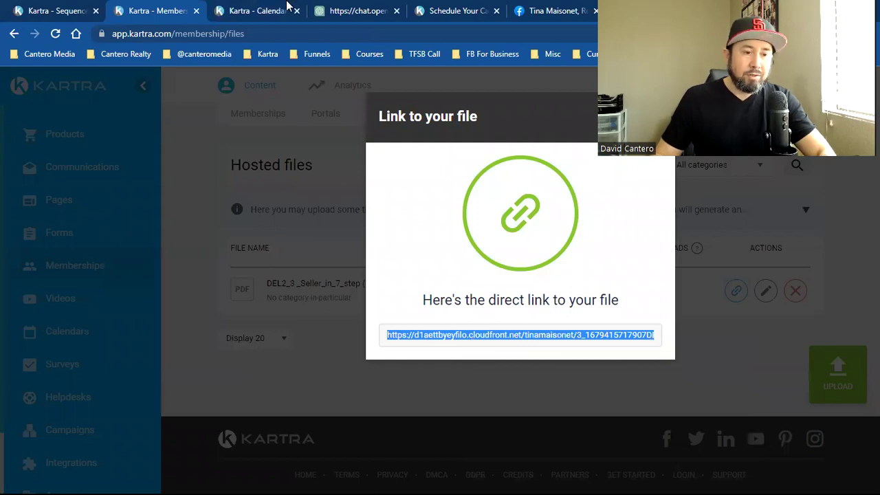
# Open the Seller Guide Leads sequence for editing
pyautogui.click(33, 8)
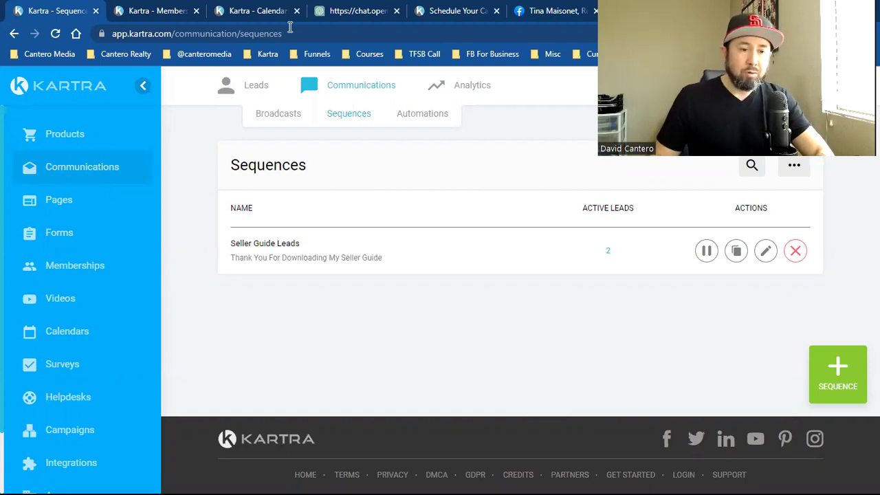
pyautogui.moveTo(359, 10)
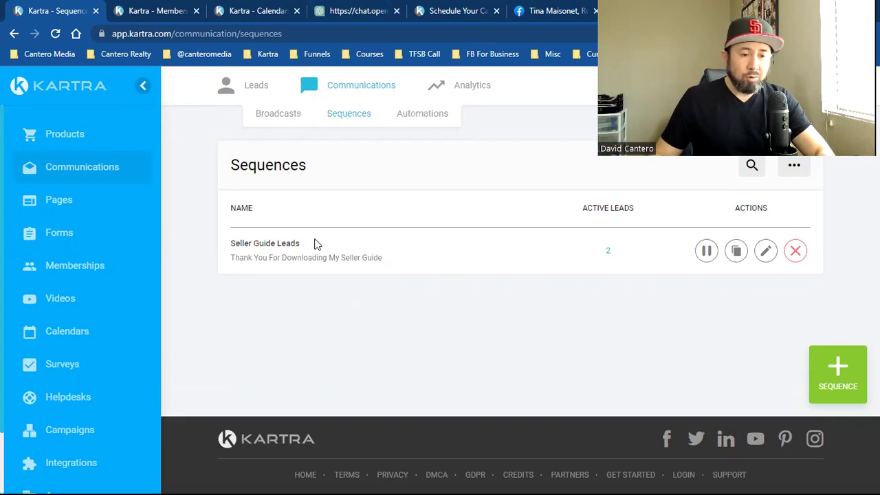
pyautogui.click(765, 250)
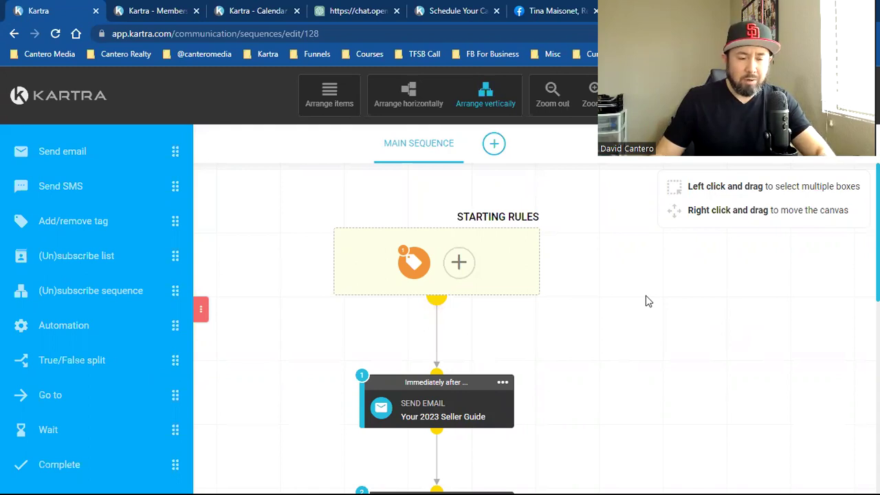
# Show the options of the tag in the sequence's starting rules and return to the hosted file's link
pyautogui.click(416, 263)
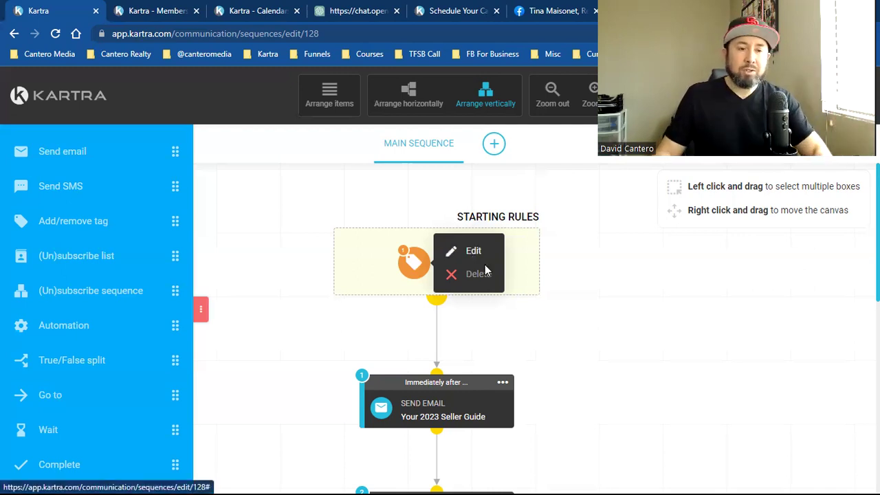
pyautogui.click(150, 10)
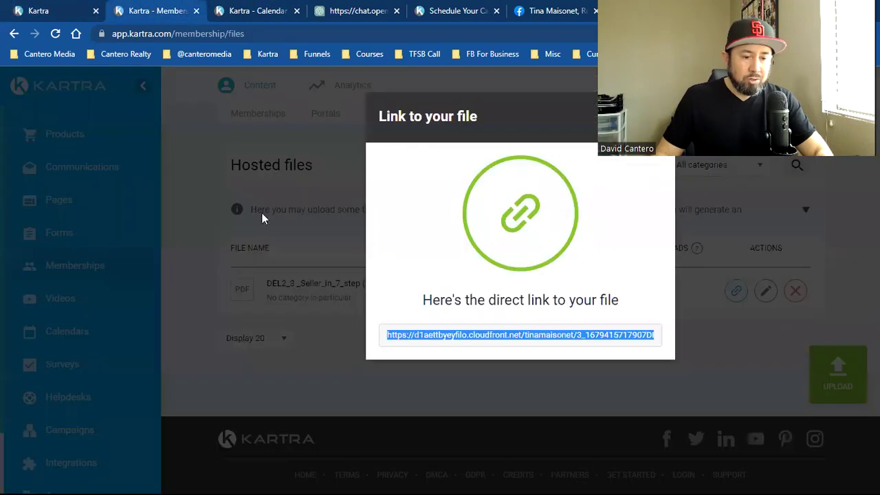
# Copy the hosted seller PDF's direct link and open it in a new browser tab
pyautogui.click(556, 338)
pyautogui.tripleClick(558, 338)
pyautogui.rightClick(559, 339)
pyautogui.click(578, 347)
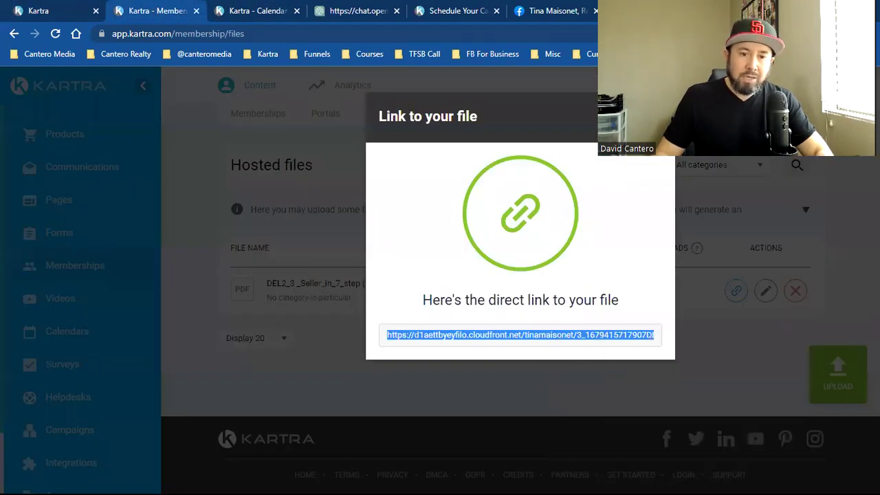
pyautogui.hotkey('ctrl', 't')
pyautogui.hotkey('ctrl', 'v')
pyautogui.press('Return')
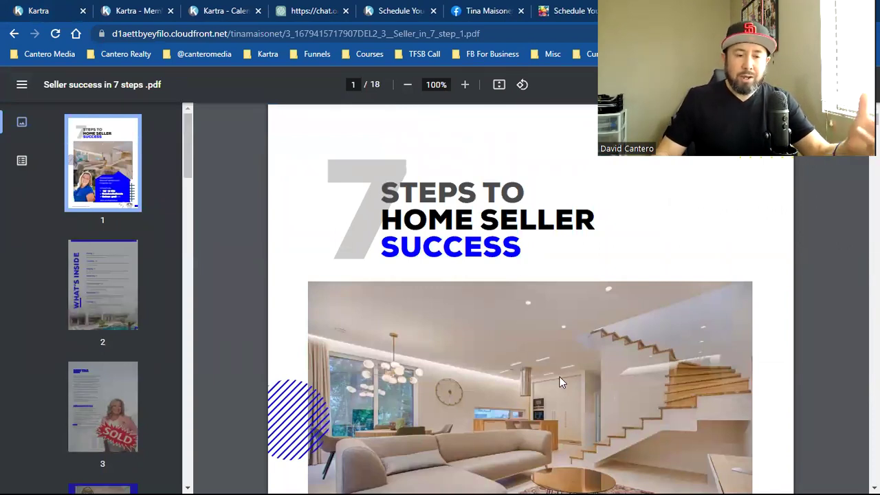
# Look through the seller guide PDF from its cover to the pricing pages and return to the cover
pyautogui.scroll(-3, 567, 362)
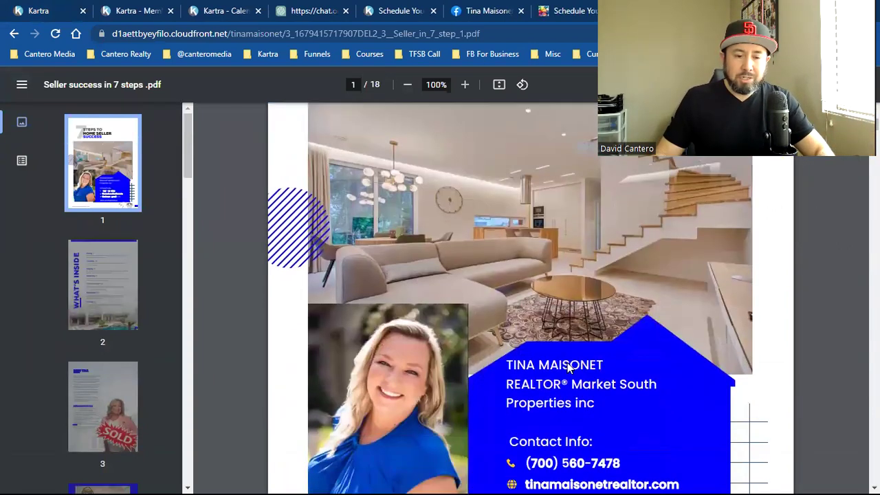
pyautogui.scroll(-1, 568, 369)
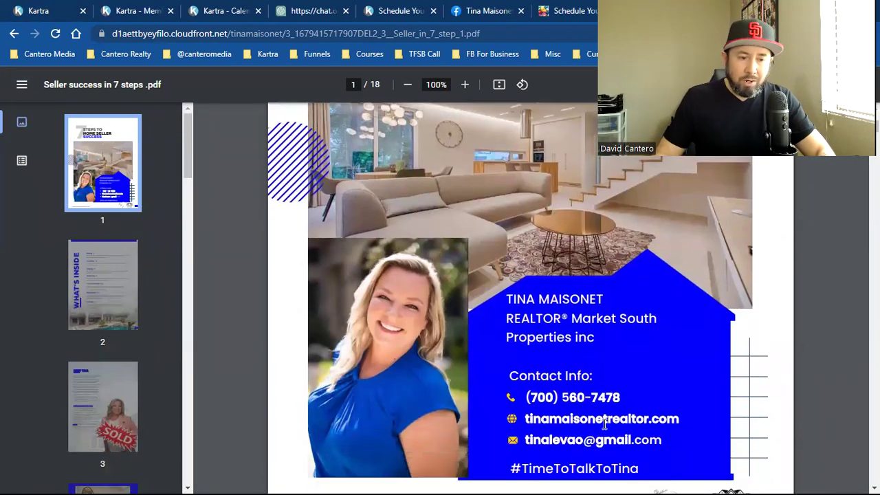
pyautogui.scroll(-7, 604, 425)
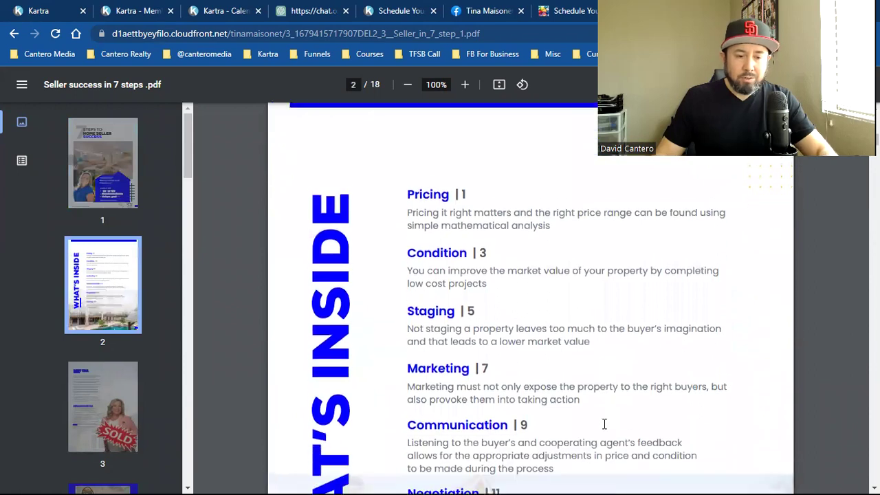
pyautogui.scroll(-7, 604, 425)
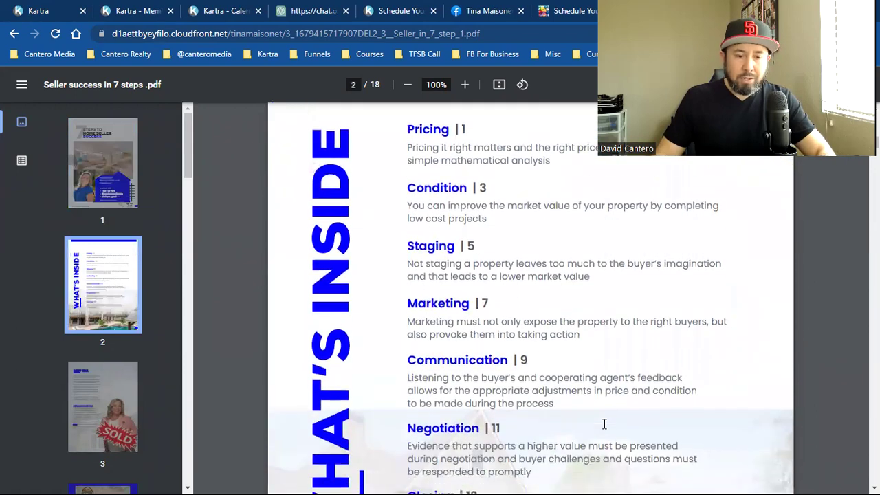
pyautogui.scroll(-1, 605, 424)
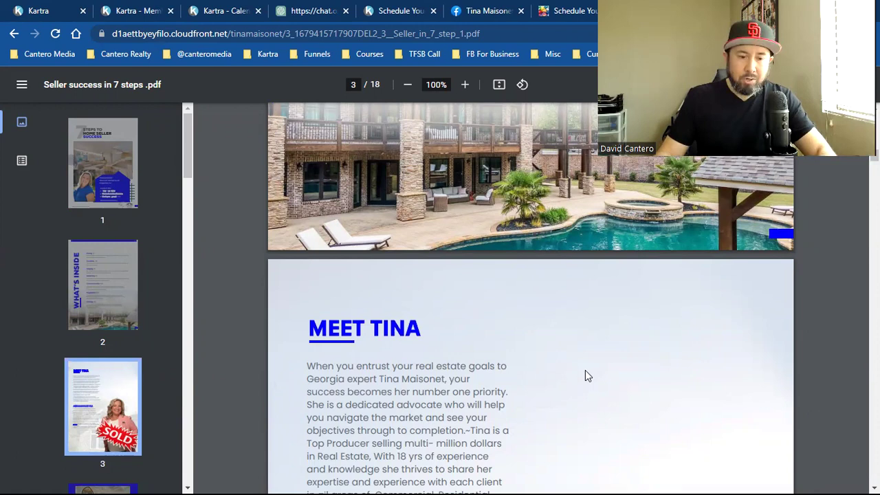
pyautogui.scroll(-5, 585, 371)
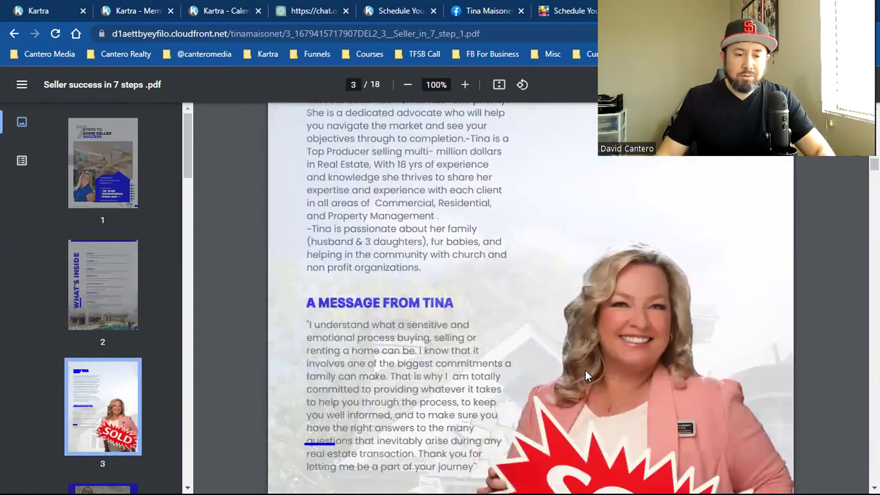
pyautogui.scroll(-8, 585, 371)
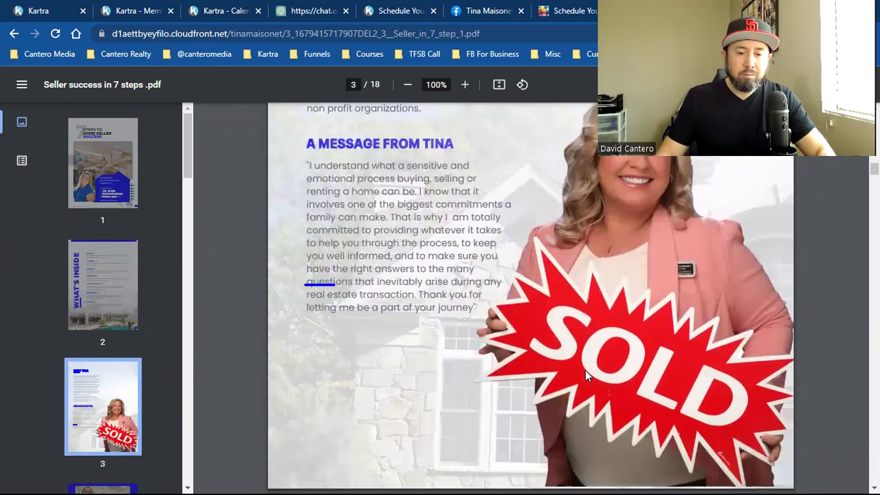
pyautogui.scroll(-8, 585, 370)
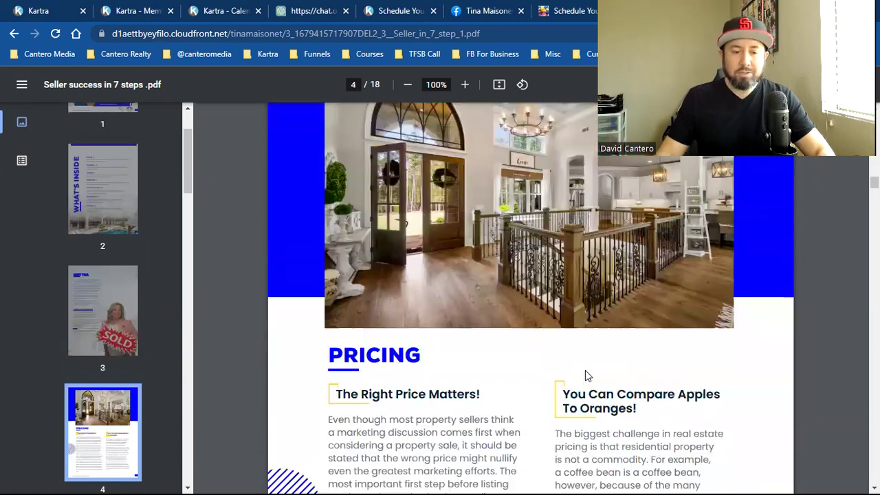
pyautogui.scroll(-5, 585, 370)
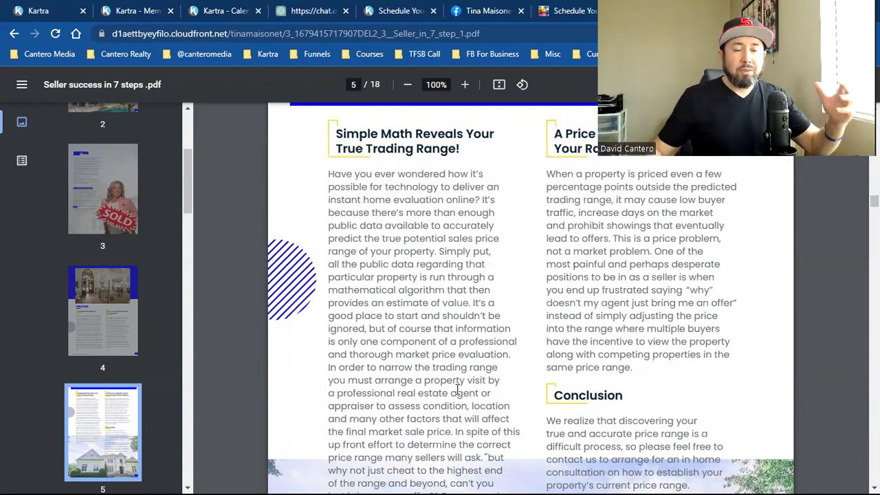
pyautogui.scroll(20, 458, 389)
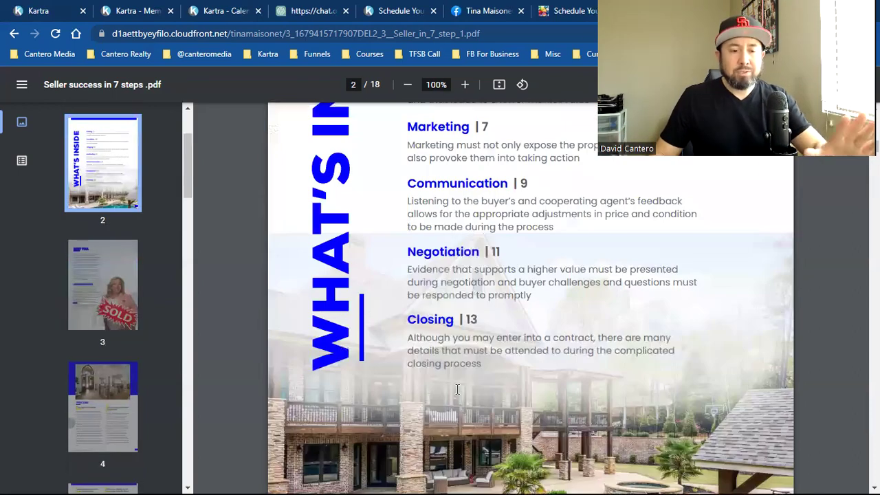
pyautogui.scroll(10, 458, 389)
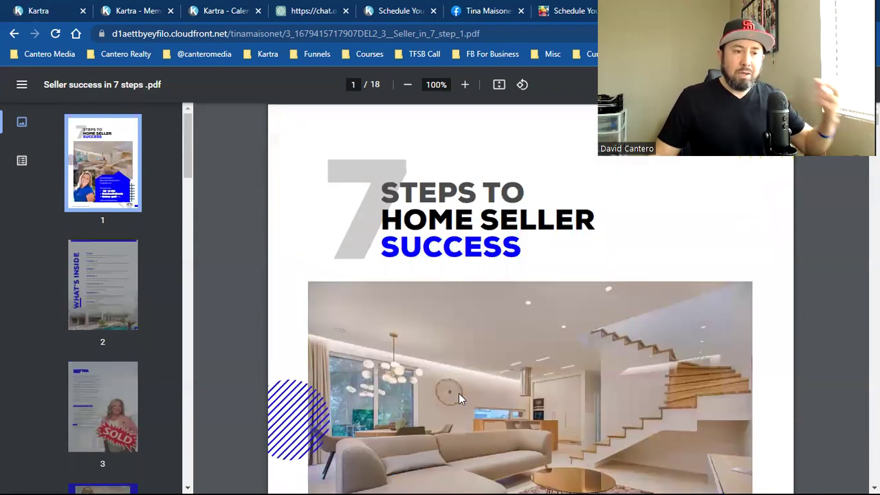
# Return to the Seller Guide Leads sequence and review the conditions in its starting rules
pyautogui.click(219, 10)
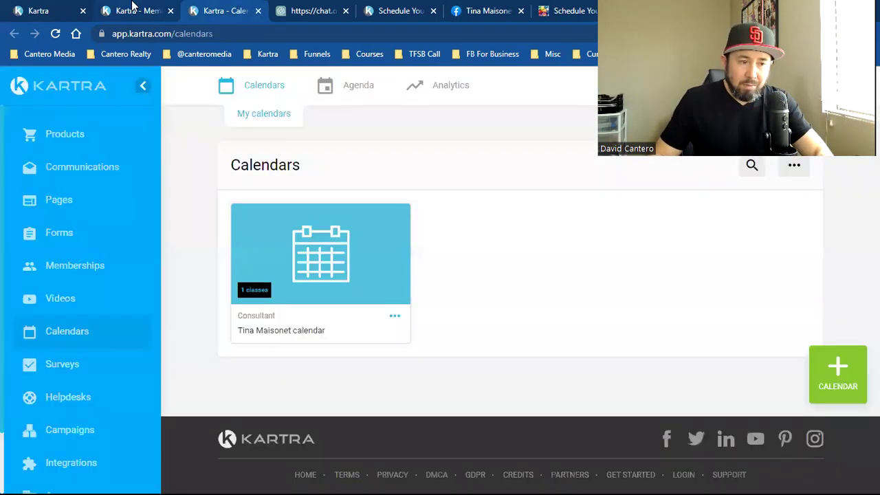
pyautogui.click(131, 10)
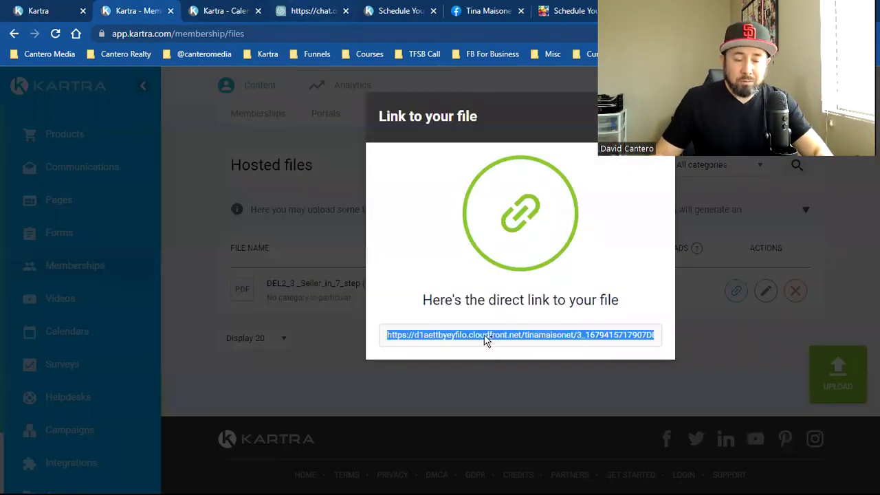
pyautogui.click(393, 8)
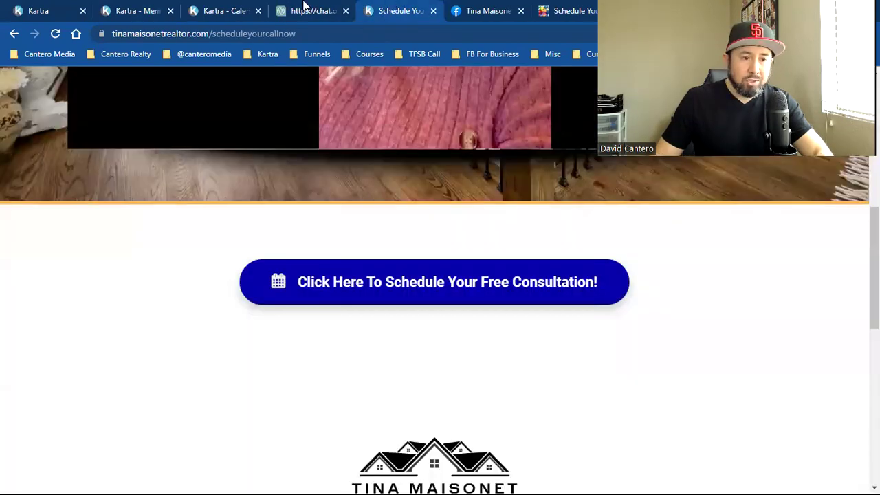
pyautogui.click(306, 8)
pyautogui.click(249, 9)
pyautogui.click(153, 5)
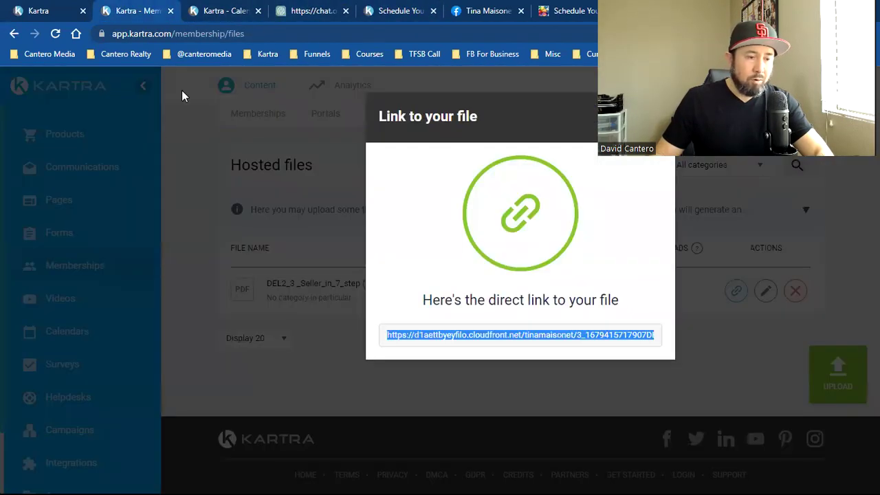
pyautogui.click(29, 7)
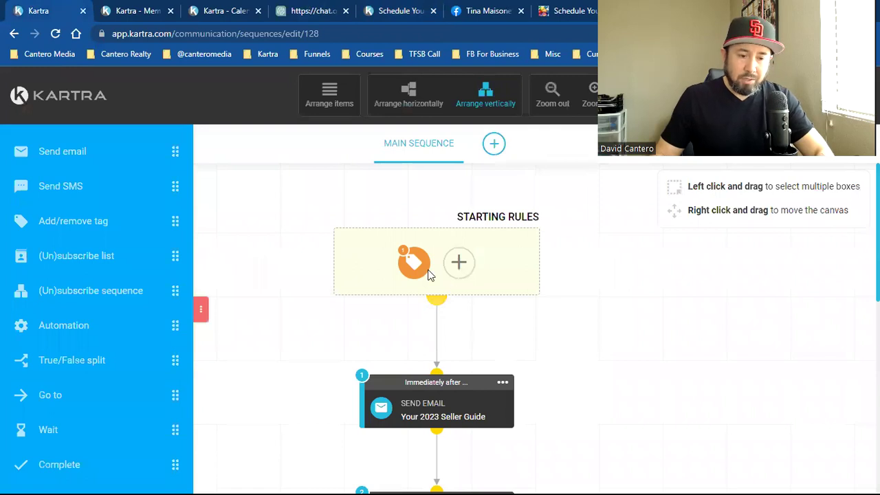
pyautogui.moveTo(435, 258)
pyautogui.click(472, 252)
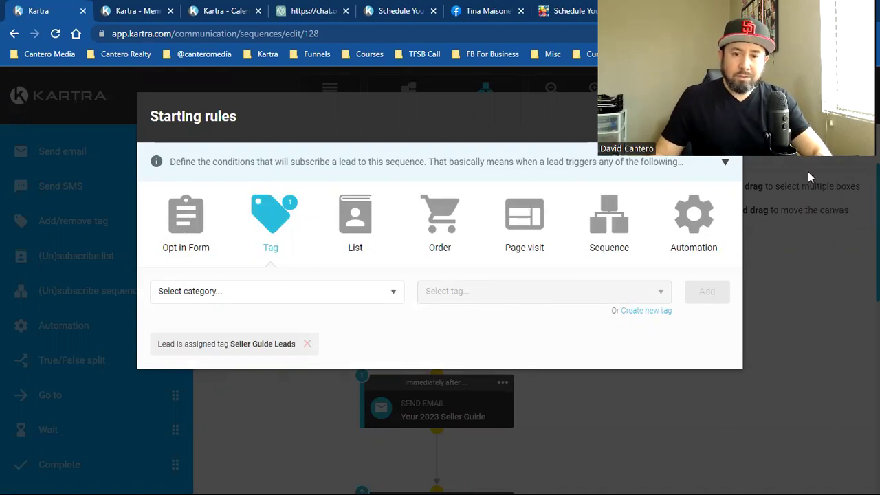
pyautogui.press('Escape')
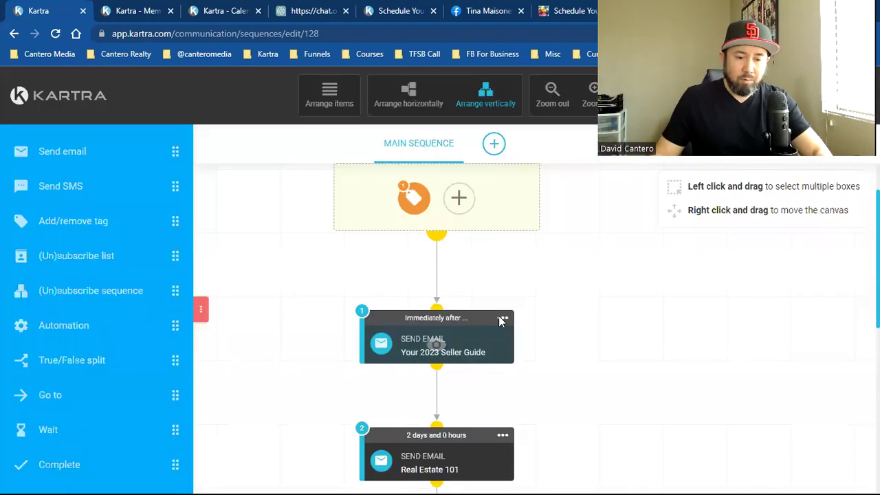
# Review the send settings of the Your 2023 Seller Guide email in the sequence and close them
pyautogui.click(503, 318)
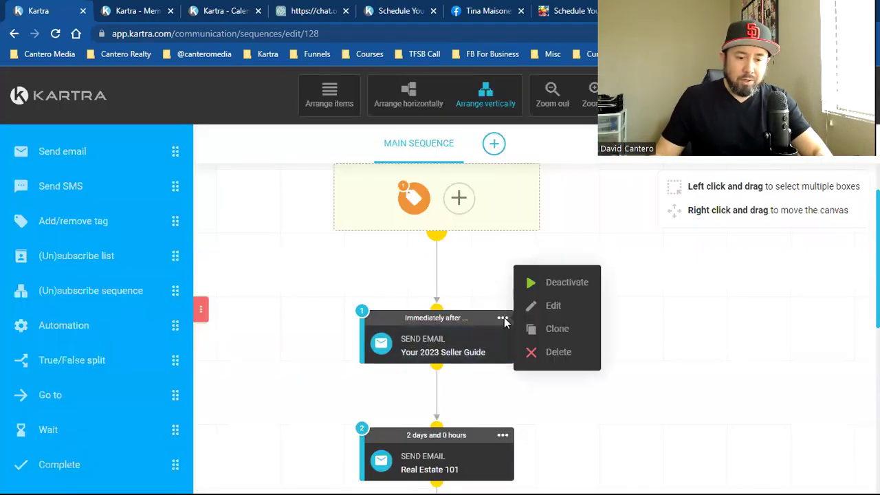
pyautogui.click(552, 311)
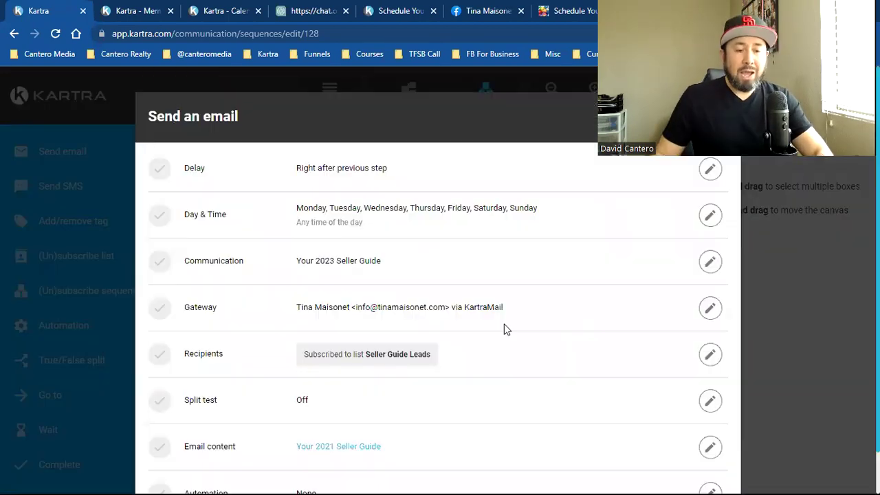
pyautogui.scroll(-1, 410, 358)
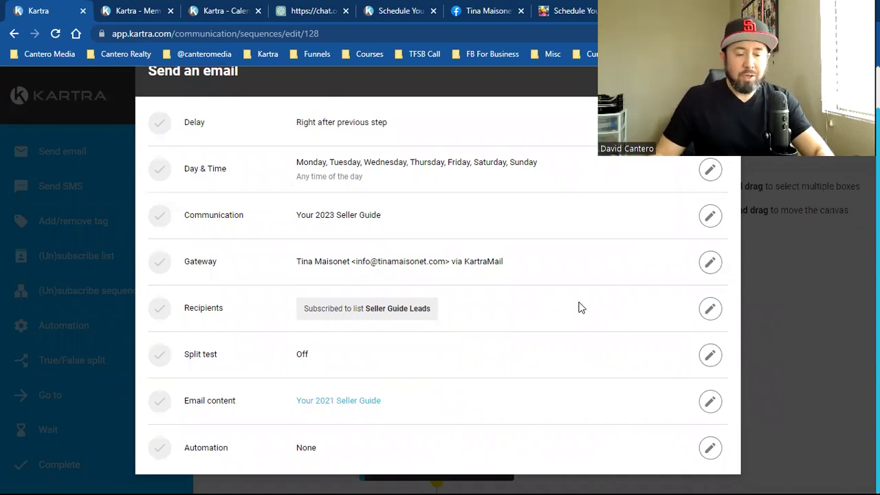
pyautogui.press('Escape')
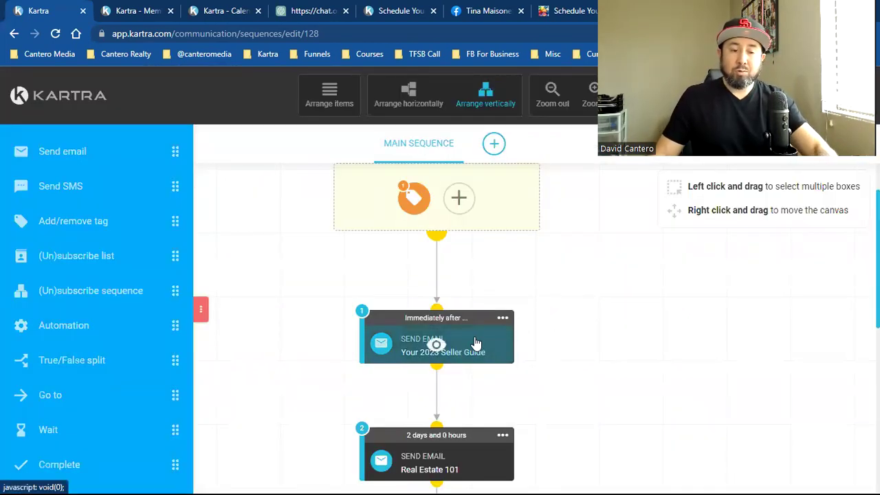
pyautogui.scroll(-1, 557, 342)
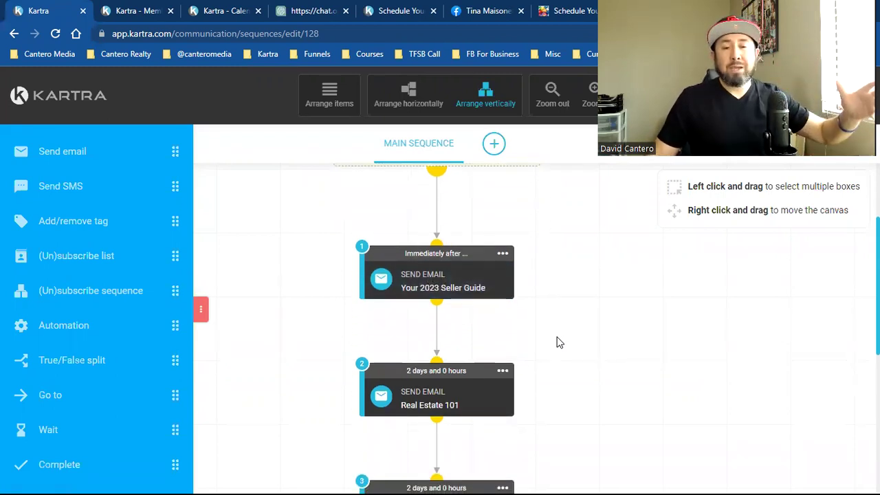
# Compare the private showing page with the call scheduling page, close the private showing page, and check the consultation button
pyautogui.click(587, 13)
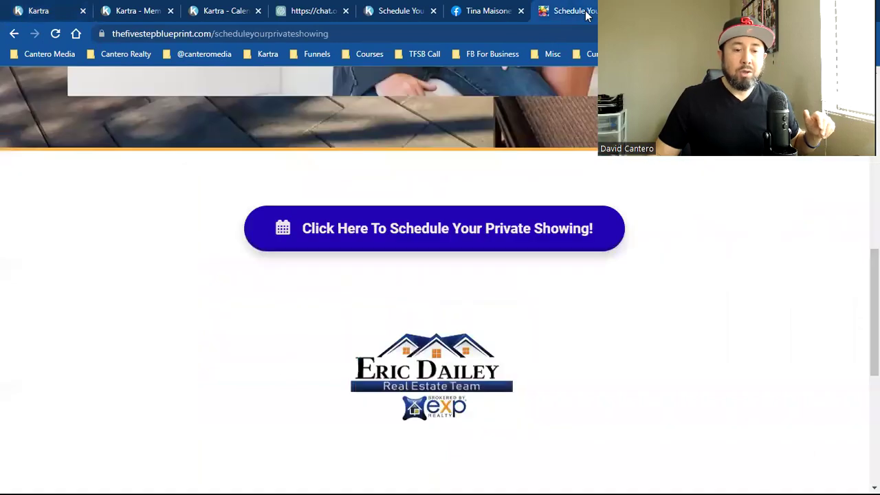
pyautogui.scroll(5, 521, 365)
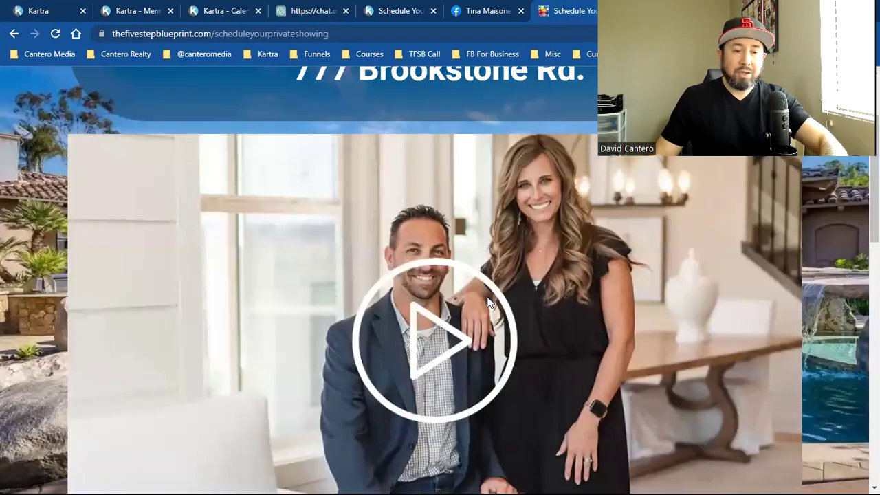
pyautogui.scroll(1, 488, 303)
pyautogui.scroll(2, 488, 303)
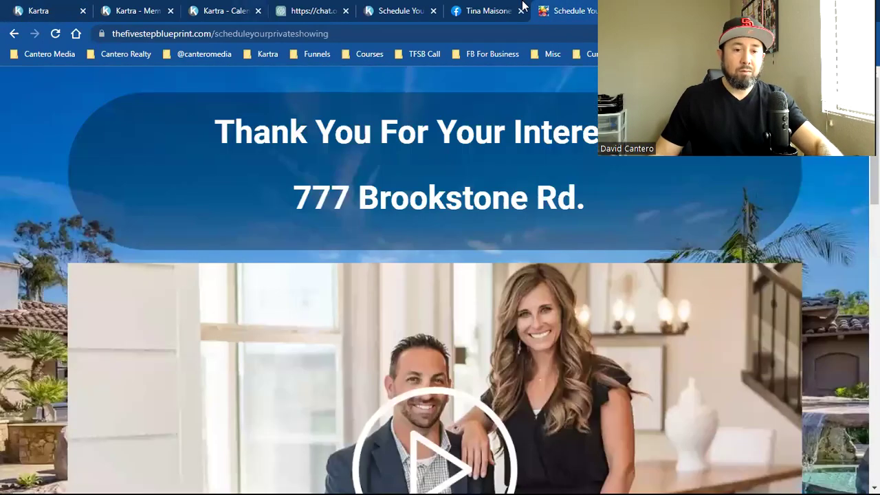
pyautogui.click(415, 7)
pyautogui.scroll(5, 444, 378)
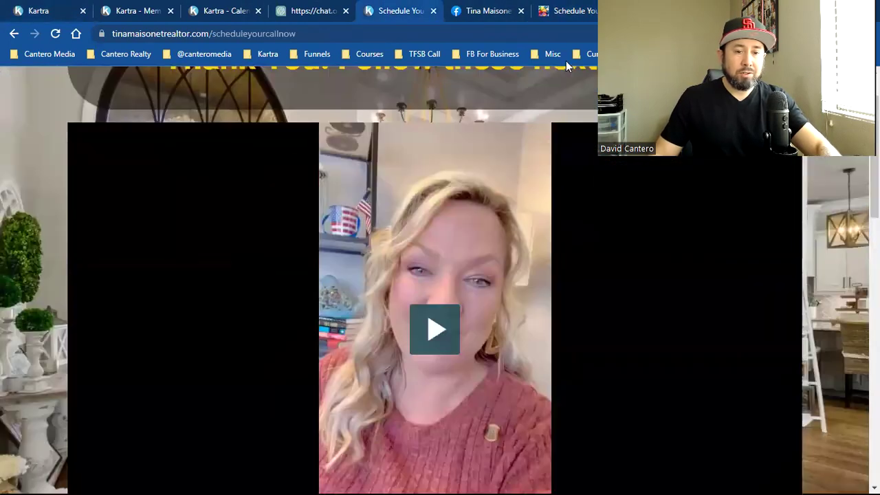
pyautogui.click(608, 11)
pyautogui.scroll(1, 498, 338)
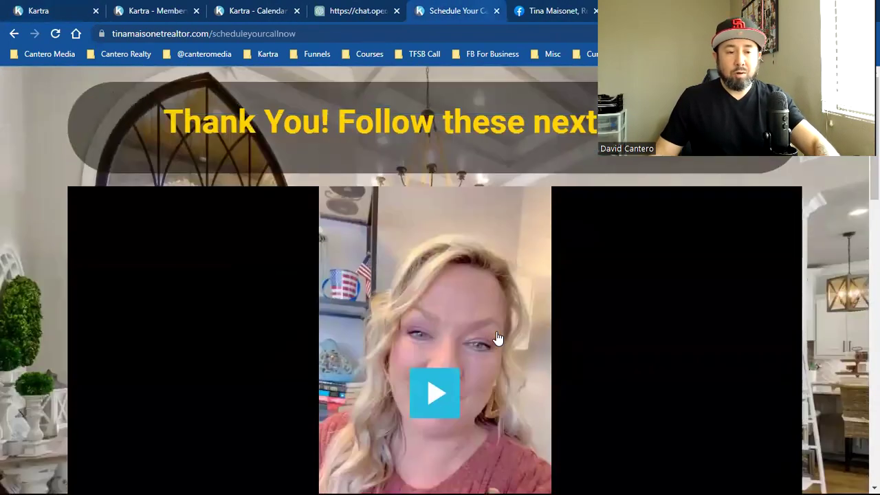
pyautogui.scroll(-6, 513, 344)
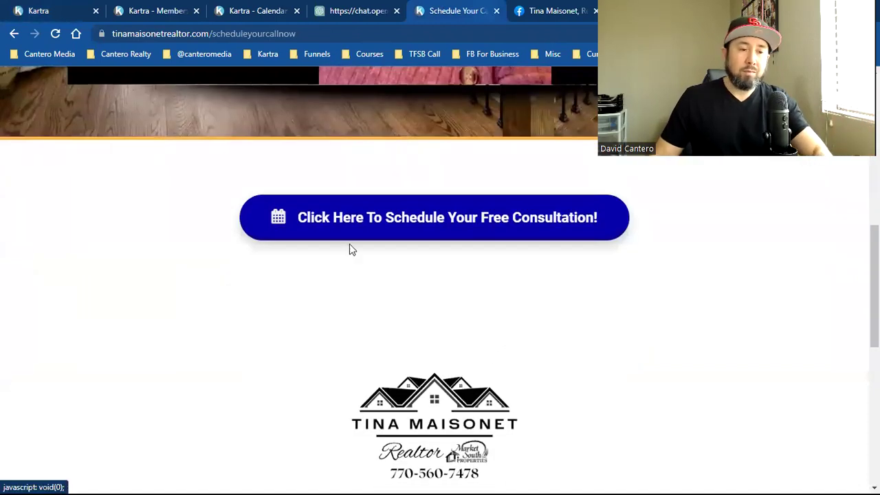
# Return to the Seller Guide Leads sequence and open the send settings of the Real Estate 101 email
pyautogui.click(165, 10)
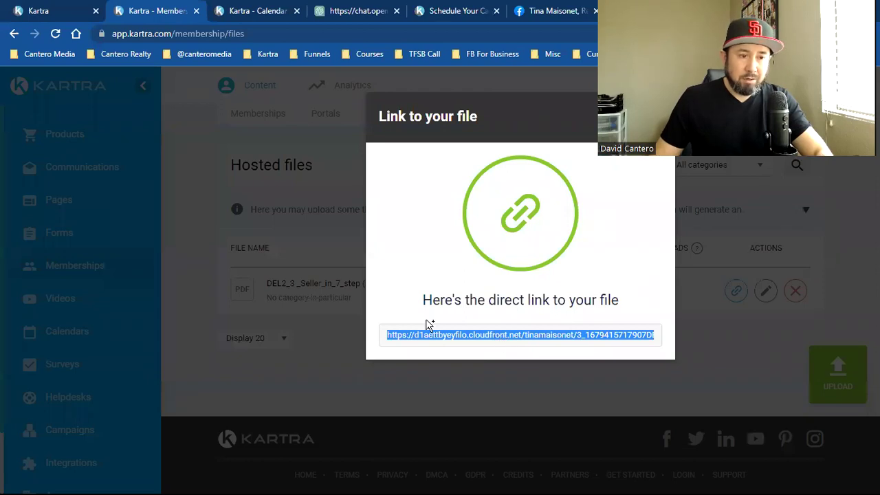
pyautogui.click(74, 7)
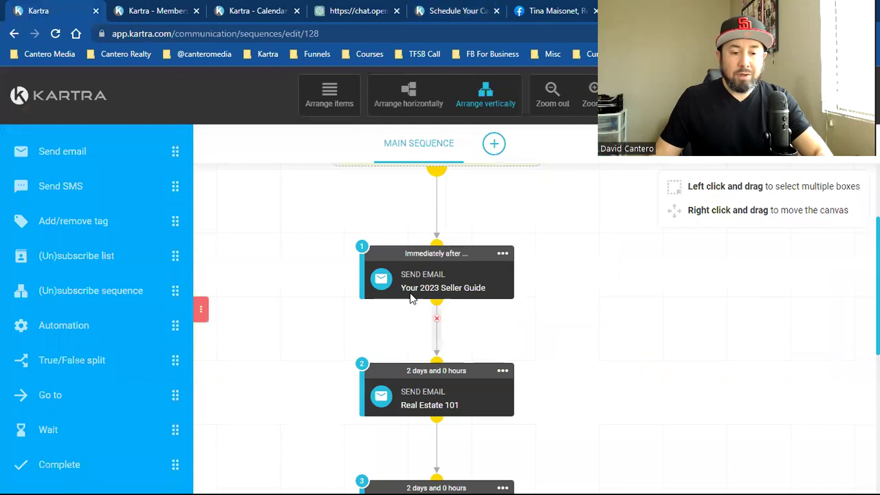
pyautogui.scroll(-1, 445, 330)
pyautogui.scroll(-1, 446, 330)
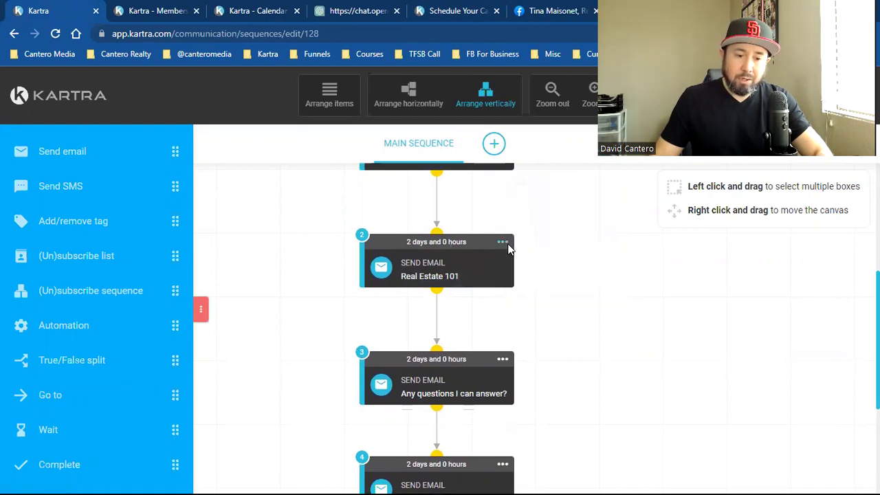
pyautogui.moveTo(504, 244)
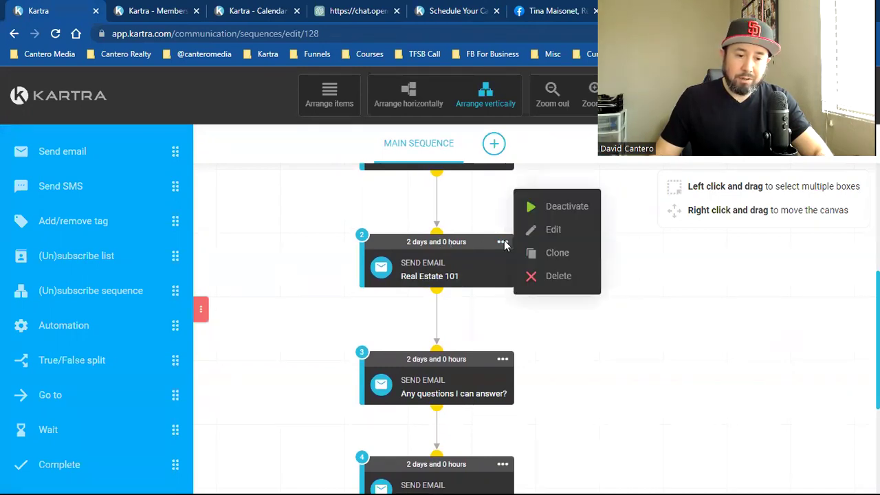
pyautogui.click(540, 237)
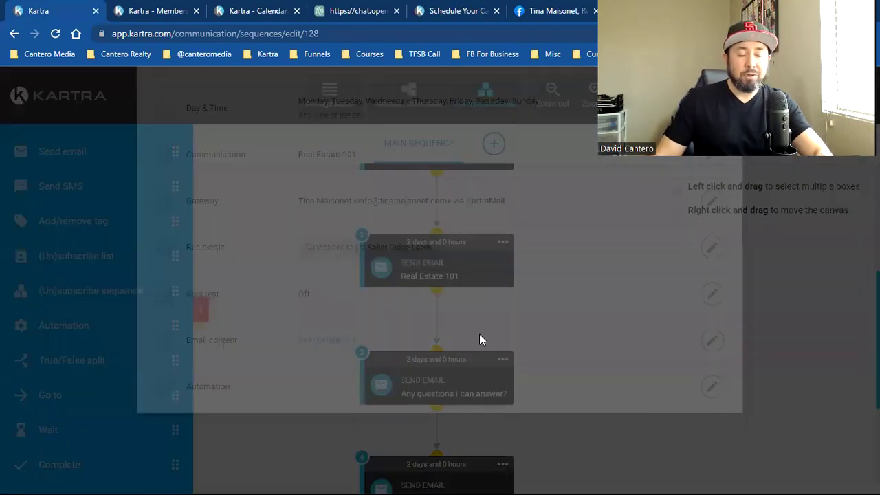
pyautogui.scroll(-1, 496, 343)
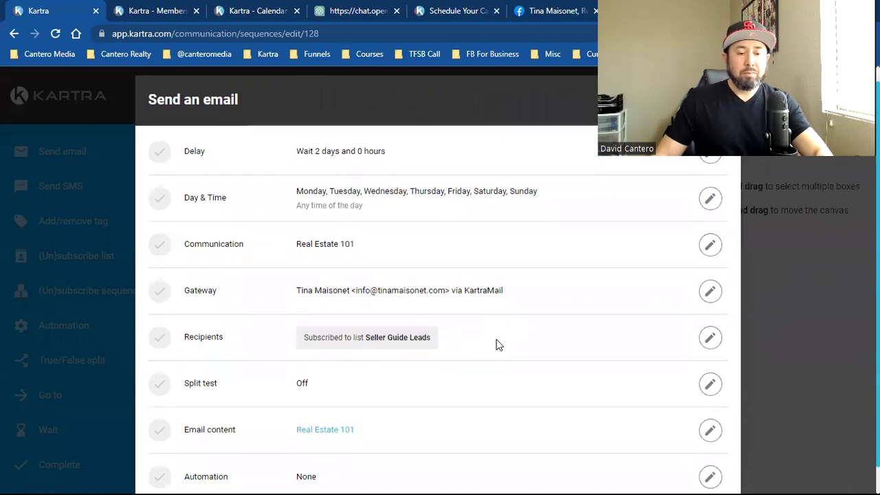
pyautogui.click(351, 11)
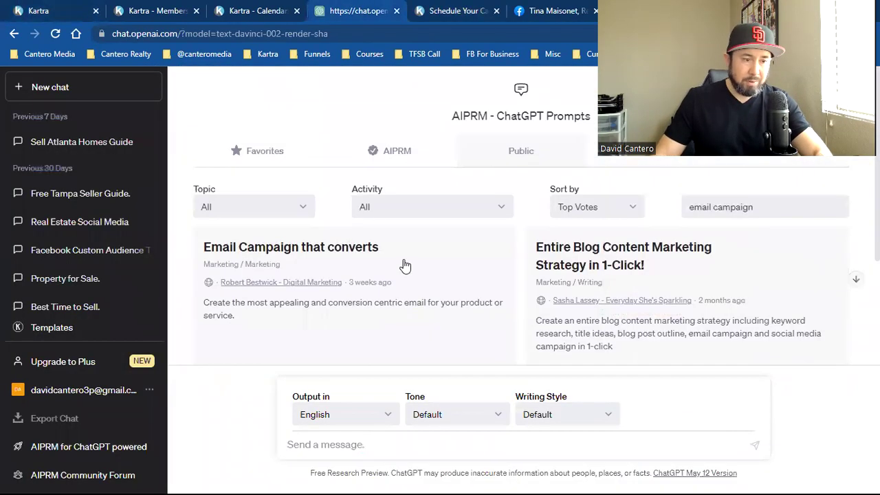
pyautogui.click(165, 32)
pyautogui.doubleClick(165, 32)
pyautogui.click(144, 32)
pyautogui.moveTo(208, 32); pyautogui.dragTo(69, 36)
pyautogui.click(207, 33)
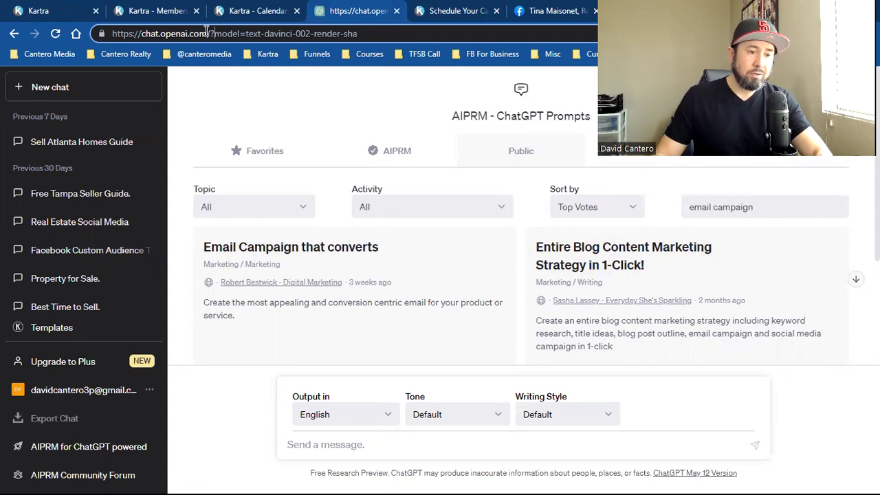
pyautogui.keyDown('shift'); pyautogui.click(389, 31); pyautogui.keyUp('shift')
pyautogui.press('BackSpace')
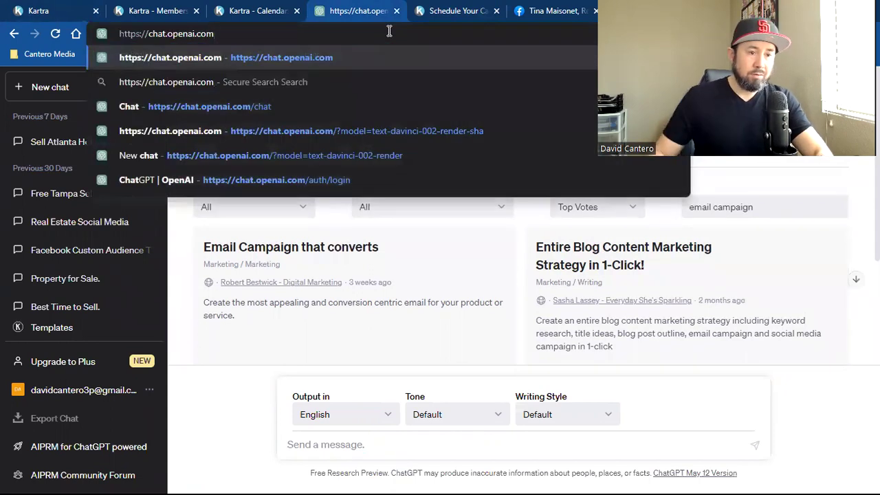
pyautogui.press('Return')
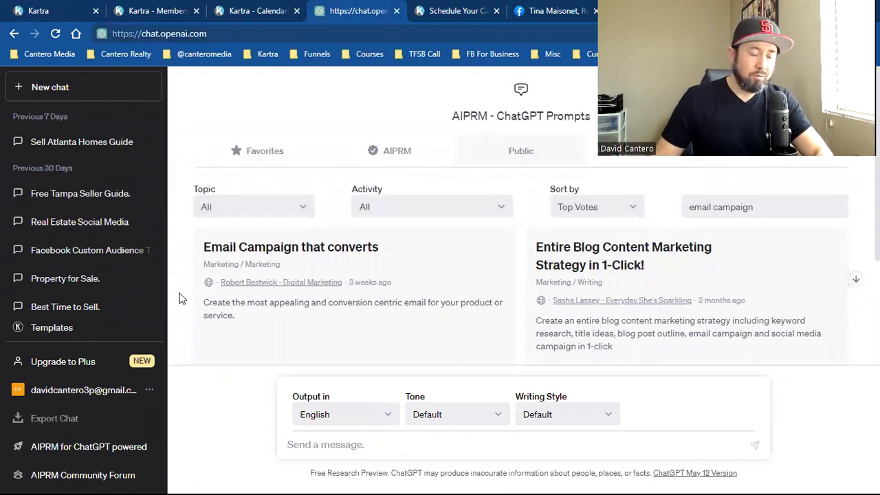
pyautogui.click(206, 33)
pyautogui.doubleClick(199, 33)
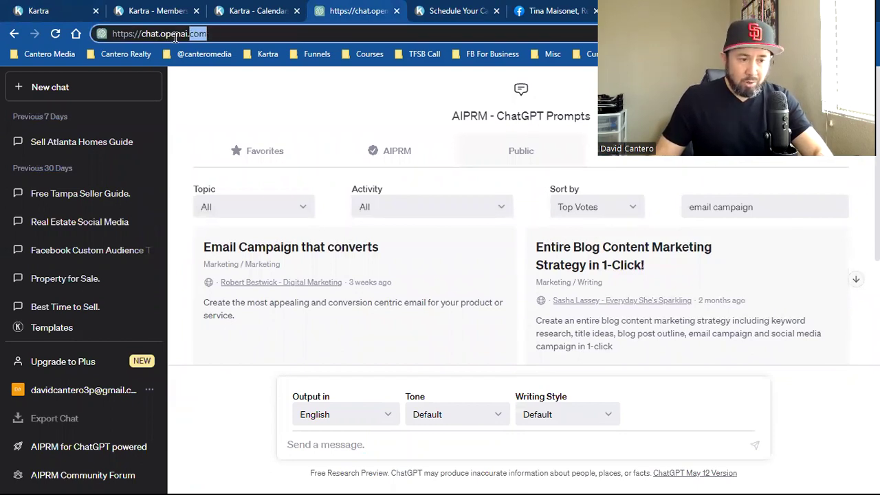
pyautogui.click(185, 344)
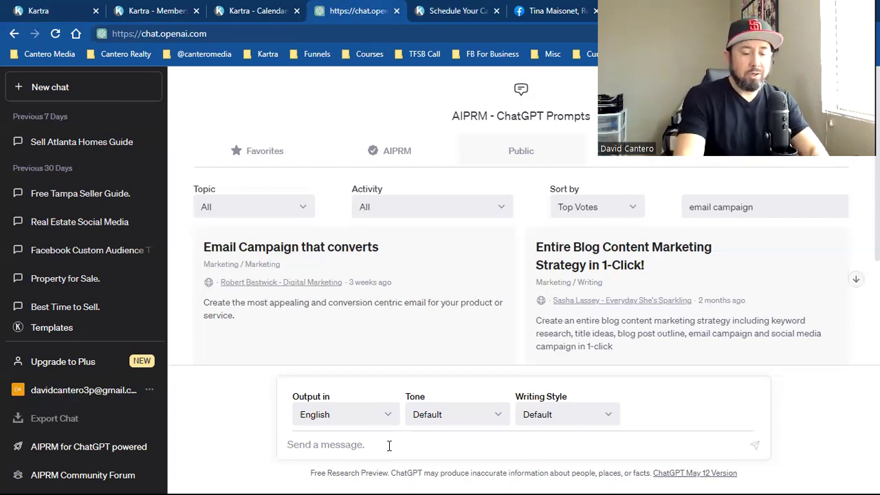
# Draft the prompt "Write me a 7 email series speaking to homeowners in Atlanta Georgia."
pyautogui.write('Write me a')
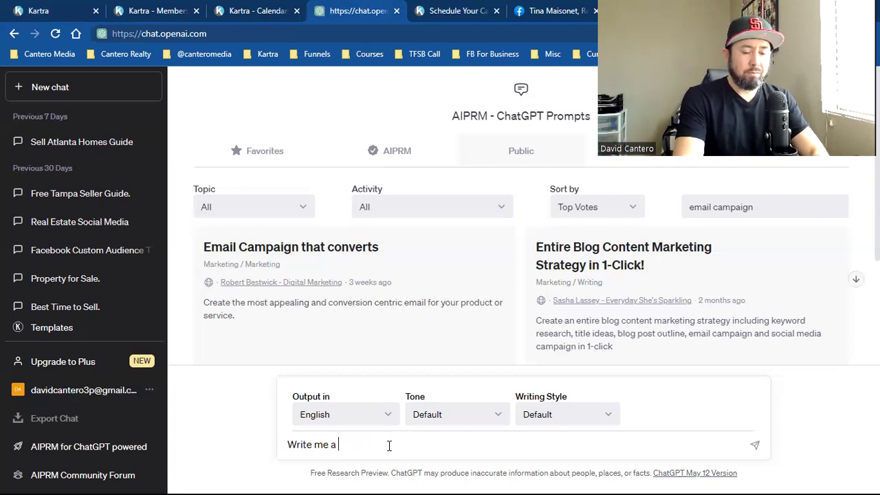
pyautogui.write('7 email s')
pyautogui.write('eries ')
pyautogui.write('speaking to homeowner')
pyautogui.write('s')
pyautogui.press('BackSpace')
pyautogui.write('owners in At')
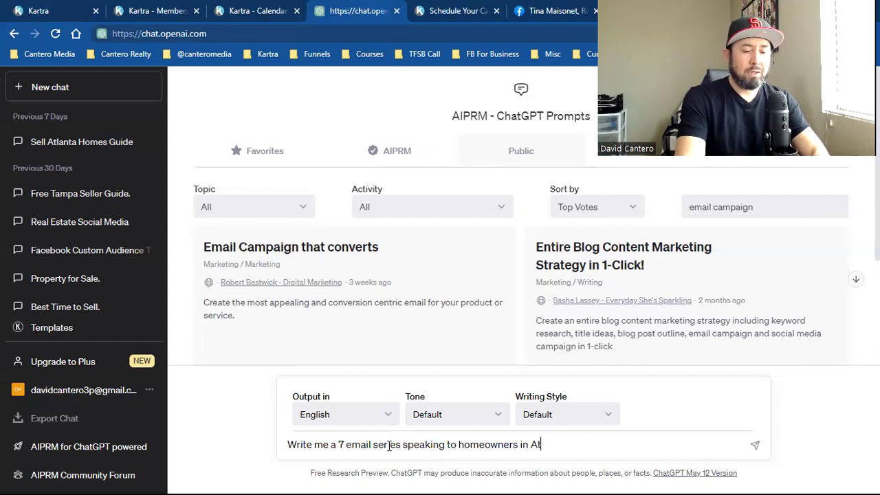
pyautogui.write('lanta')
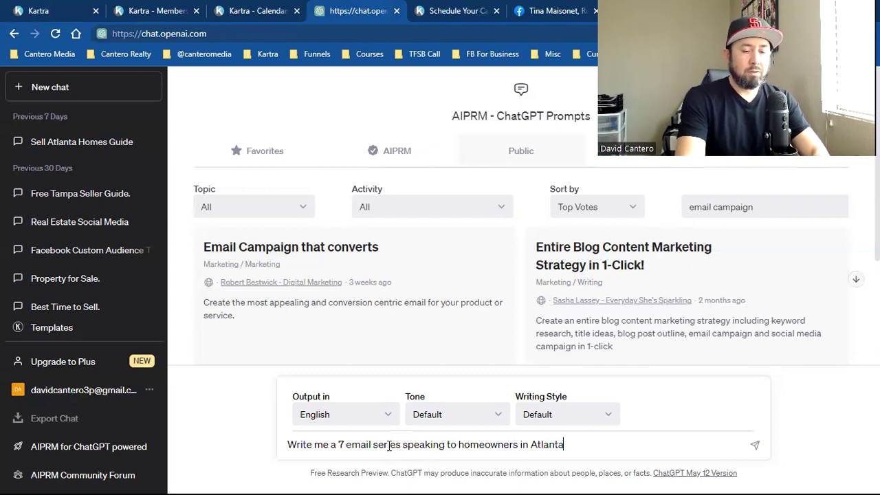
pyautogui.write(' Georgia.')
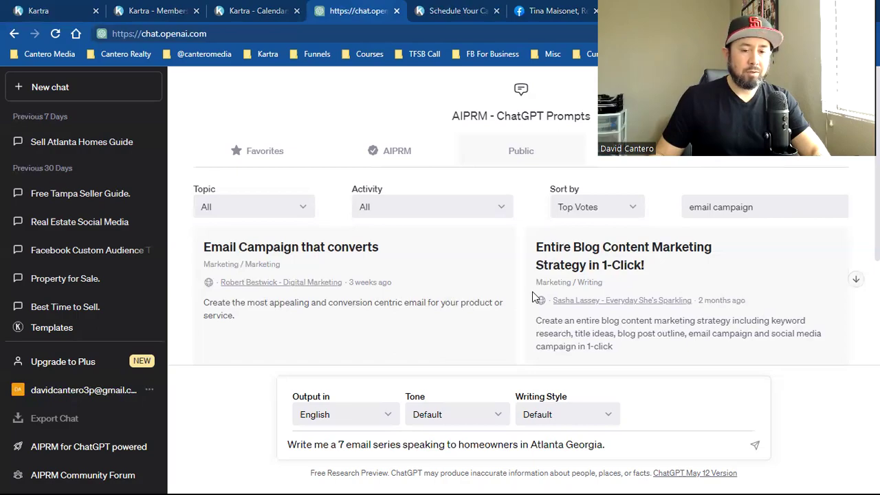
# Replace the prompt with a detailed request for 7 emails educating Atlanta homeowners who requested the seller guide, including consultation and Facebook calls to action
pyautogui.hotkey('ctrl', 'a')
pyautogui.write('Write me 7 emails speaking to homeowners in Atlanta Georgia who just inquired about my seller guide. My seller guide gives strategies to homeowners in Atlanta who may be interested in selling their home. I want you to write me a series of emails educating homeowners on selling their home. What it takes, renovation, remodel, curb apeal, paint, current real estate market. Write me a series of emails that talk about the benefits of selling their home and why now is a great time. Include call to ations to schedule a consultation call with me, request me as a friend on facebook, or to join our Facebook group.')
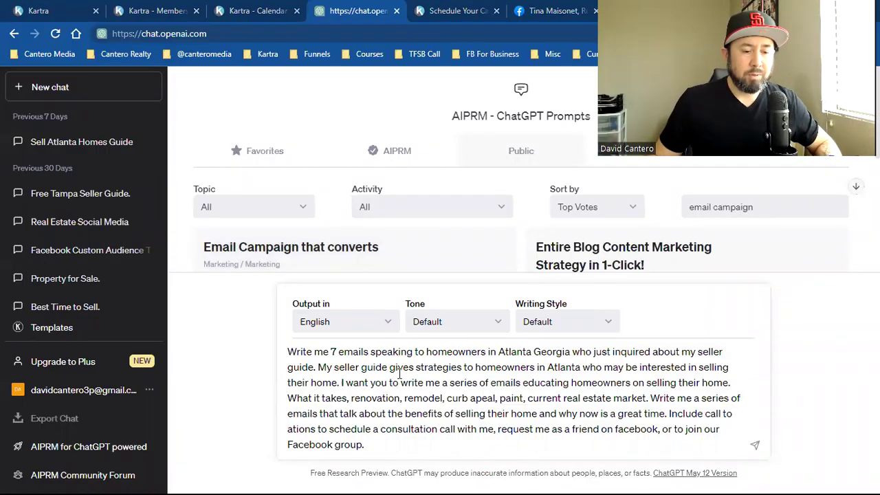
# Reword the prompt's opening from asking for 7 emails to "Write me an email series"
pyautogui.click(343, 349)
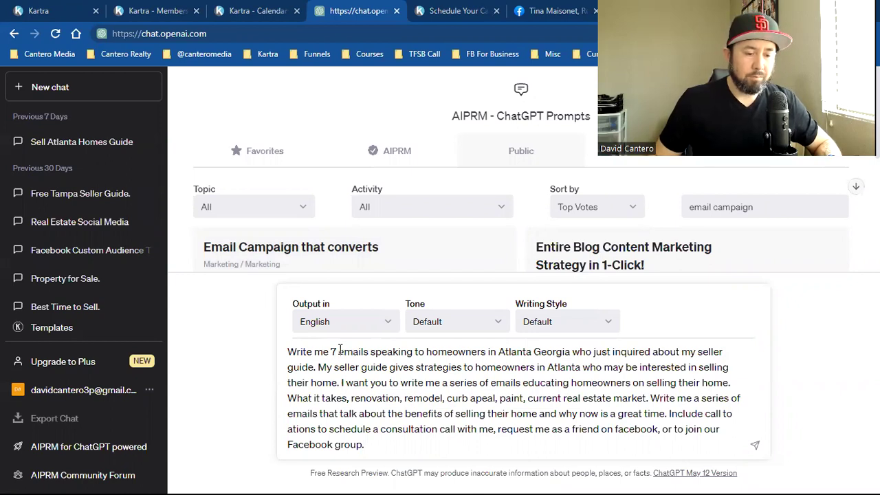
pyautogui.press('BackSpace')
pyautogui.press('BackSpace')
pyautogui.write('a')
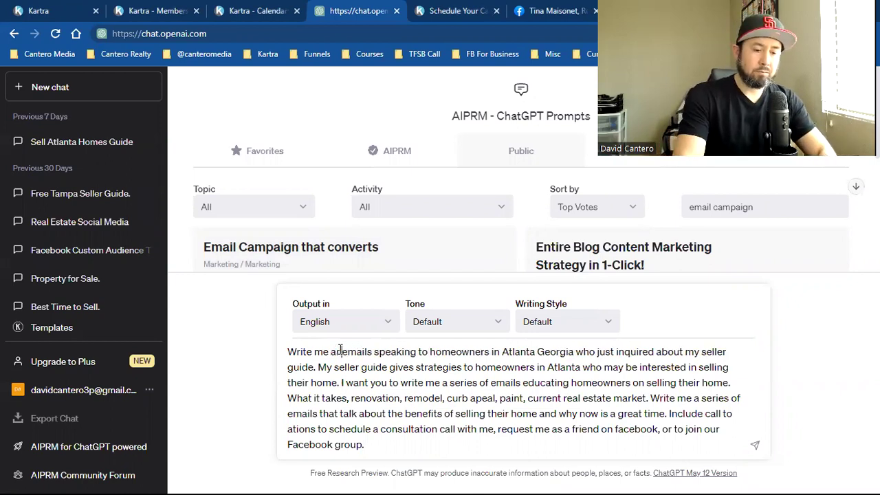
pyautogui.press('Right')
pyautogui.press('Right')
pyautogui.press('Right')
pyautogui.press('Right')
pyautogui.press('Right')
pyautogui.press('Delete')
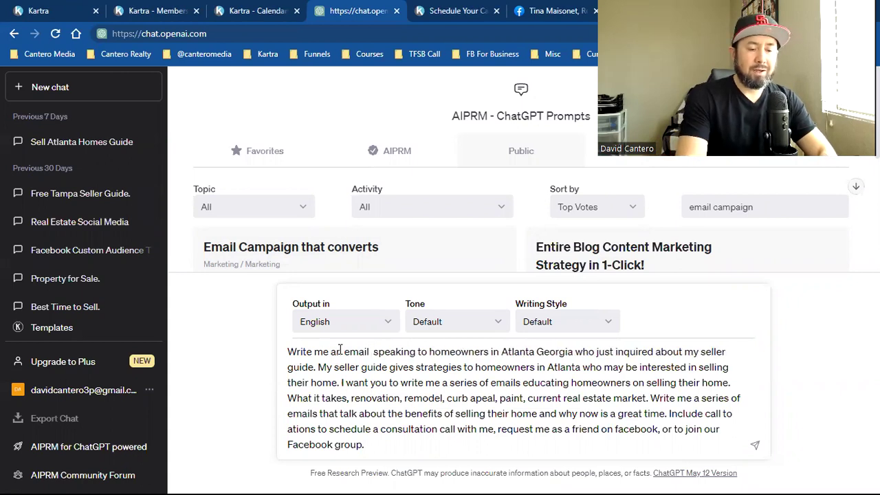
pyautogui.write('series')
pyautogui.click(339, 352)
pyautogui.write('n')
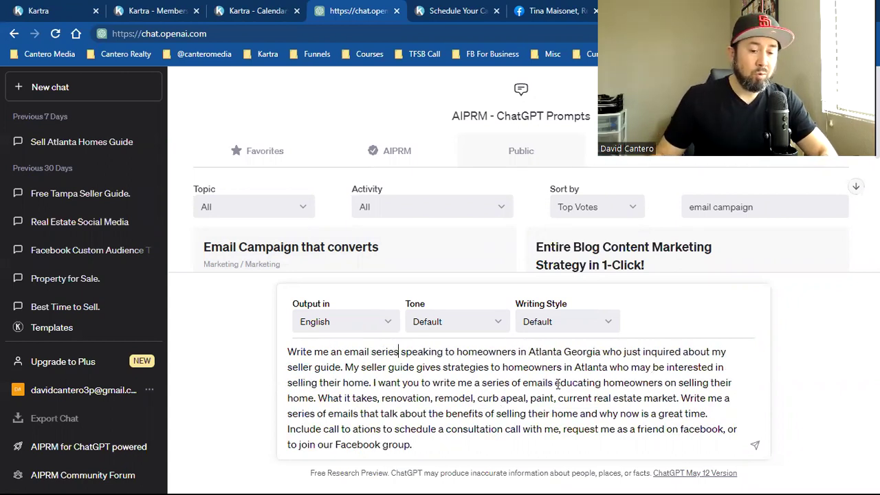
# Add "and downloaded a free copy." after the first mention of the seller guide and submit the prompt
pyautogui.click(344, 367)
pyautogui.write('and ')
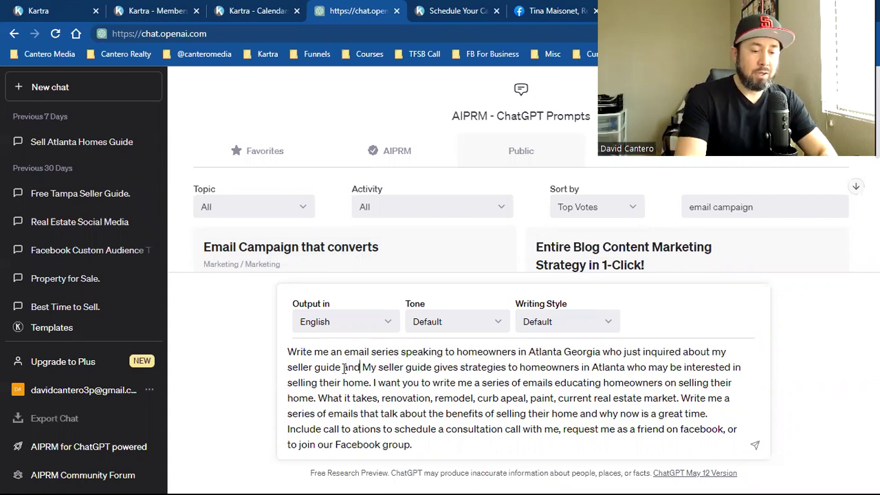
pyautogui.write('downloaded a f ree copy')
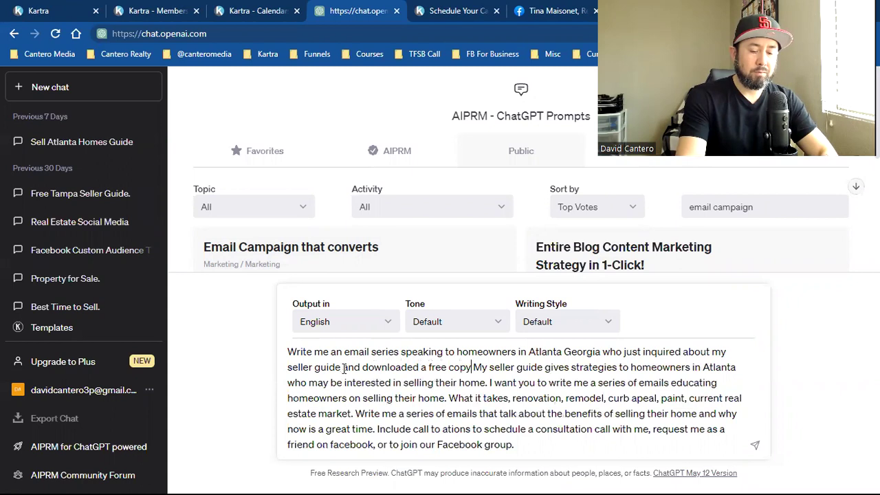
pyautogui.write('.')
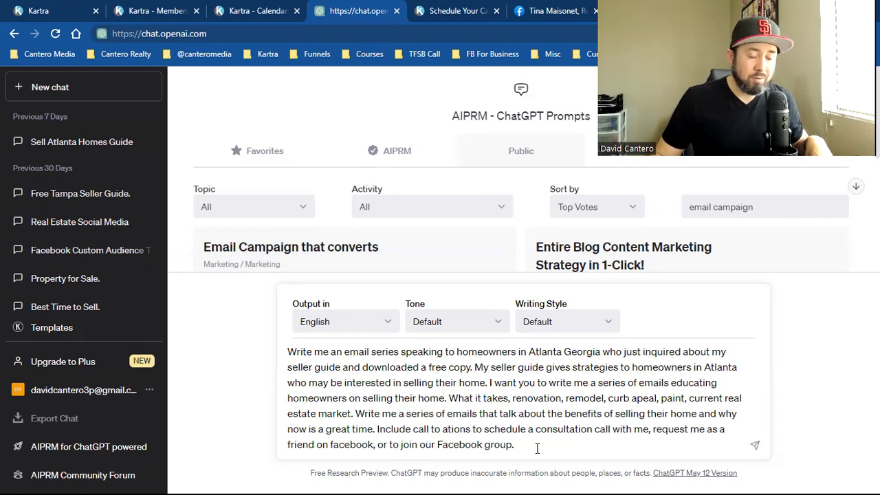
pyautogui.press('Return')
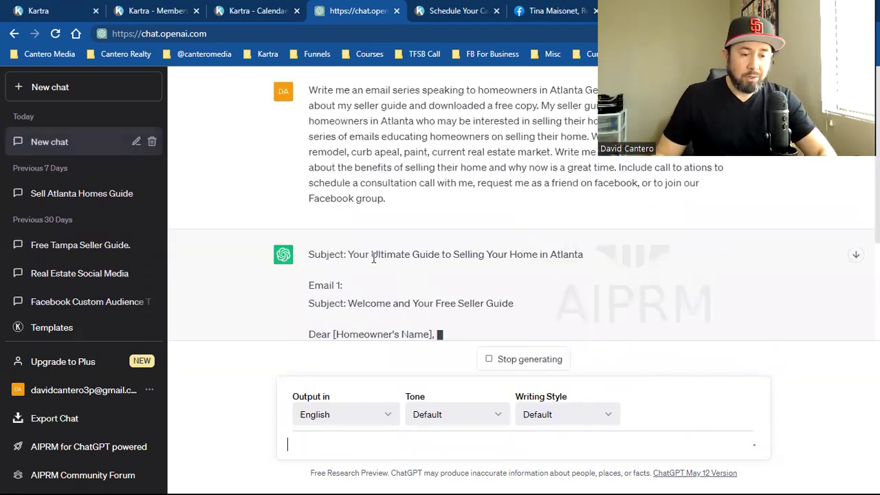
# Select the generated subject text "Your Ultimate Guide to Selling Your Home in Atlanta" in the reply
pyautogui.moveTo(356, 254); pyautogui.dragTo(585, 256)
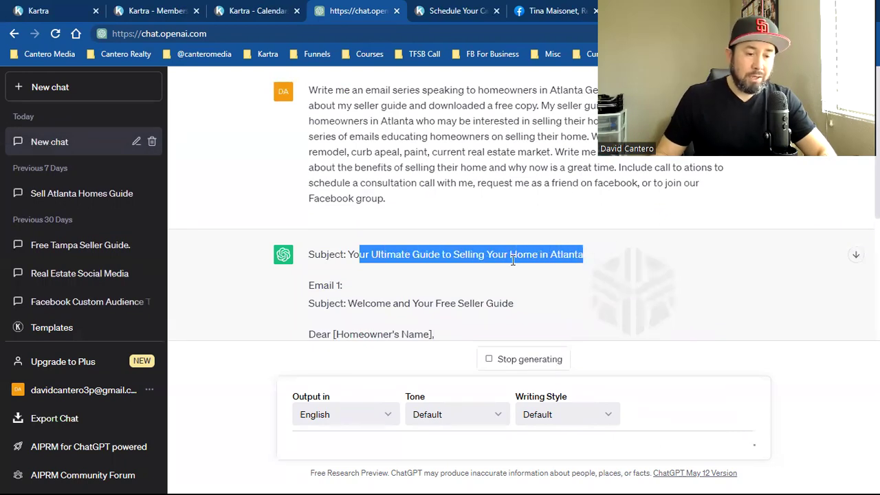
pyautogui.click(344, 257)
pyautogui.moveTo(347, 255); pyautogui.dragTo(584, 254)
pyautogui.rightClick(569, 261)
pyautogui.click(566, 266)
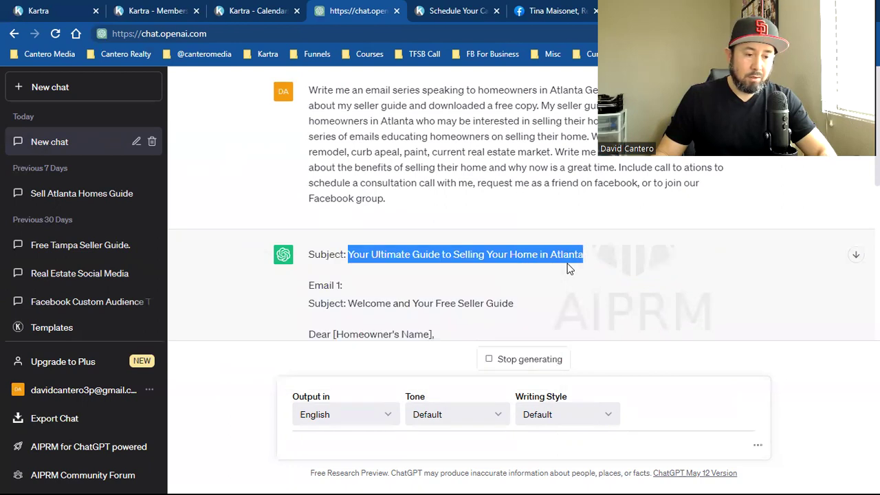
# Switch back to Kartra and change the Real Estate 101 email's broadcast name to "Your ultimate guide"
pyautogui.hotkey('ctrl', 'shift', 'Tab')
pyautogui.hotkey('ctrl', 'shift', 'Tab')
pyautogui.hotkey('ctrl', 'shift', 'Tab')
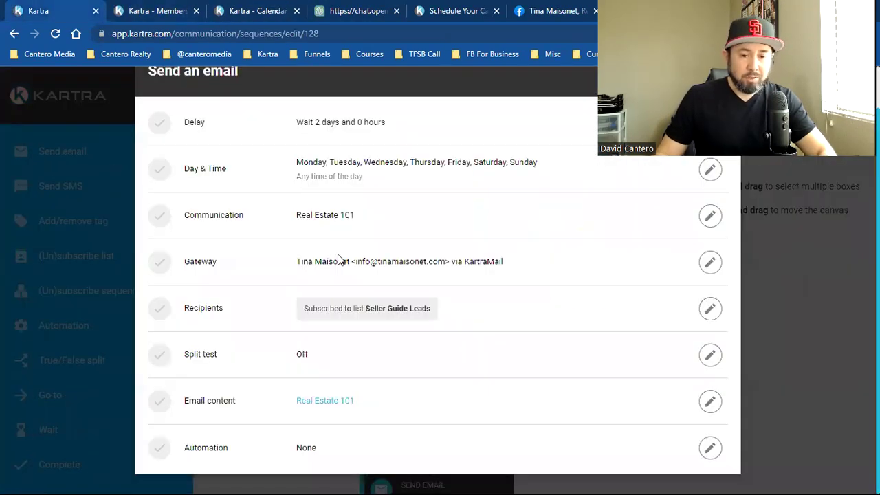
pyautogui.click(710, 215)
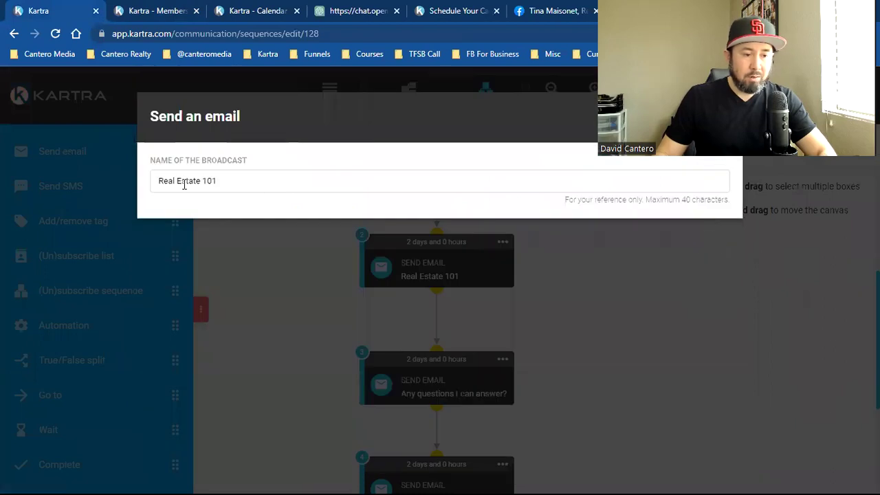
pyautogui.click(350, 10)
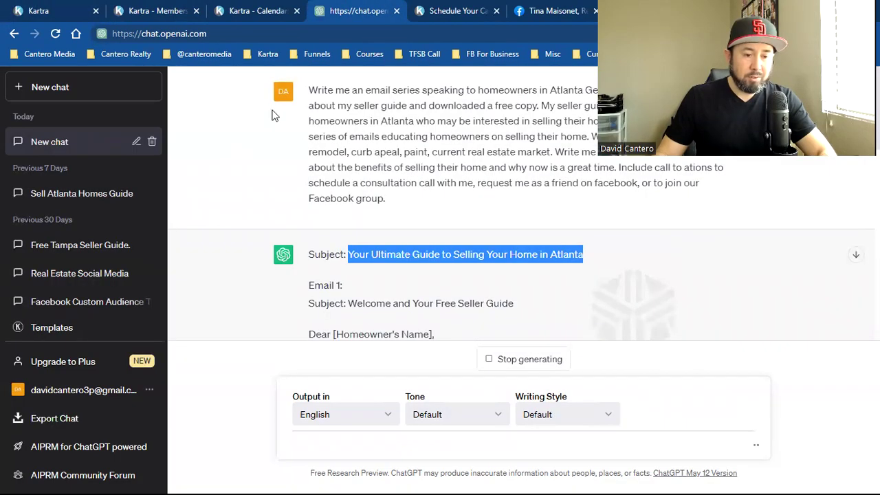
pyautogui.hotkey('ctrl', '1')
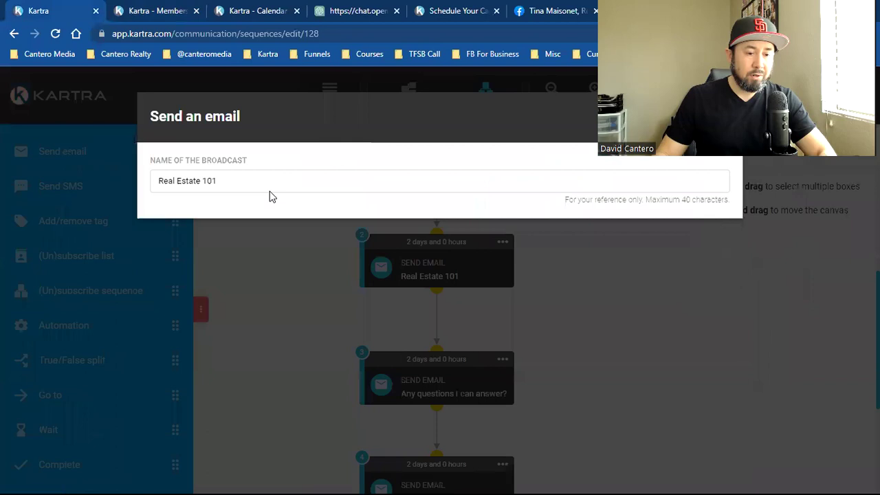
pyautogui.click(238, 184)
pyautogui.hotkey('ctrl', 'a')
pyautogui.write('Your ultimate gu')
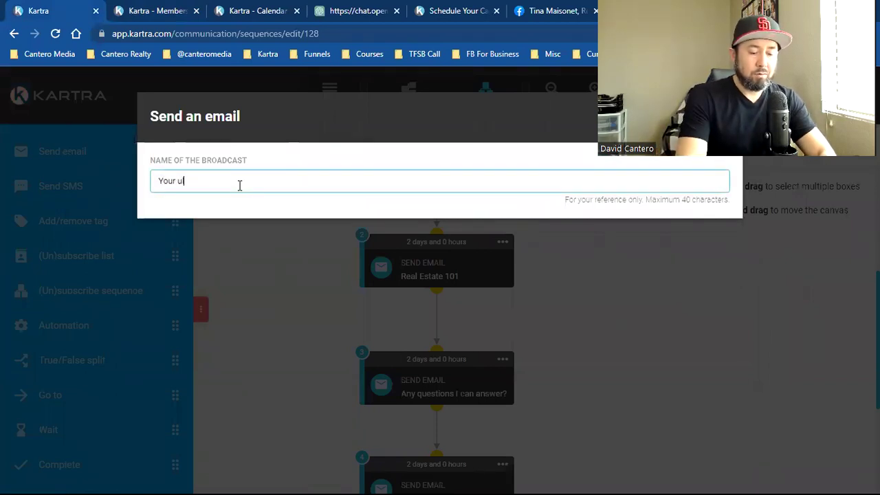
pyautogui.write('ide')
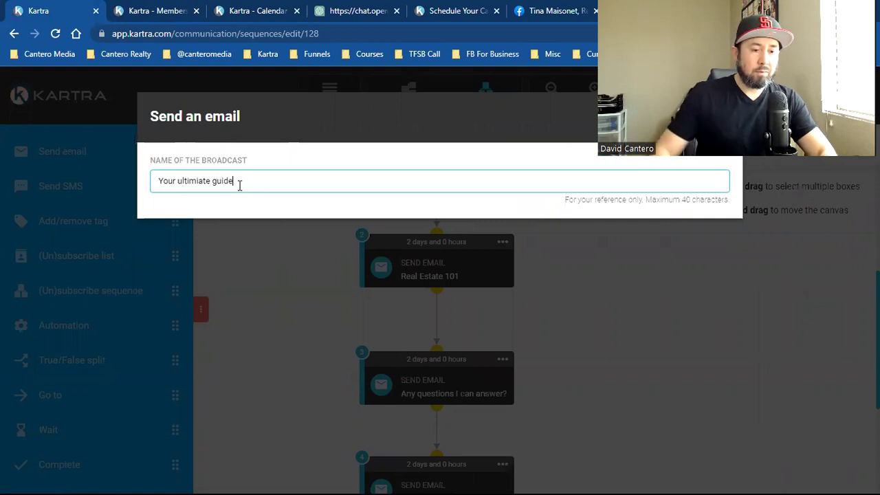
pyautogui.click(210, 183)
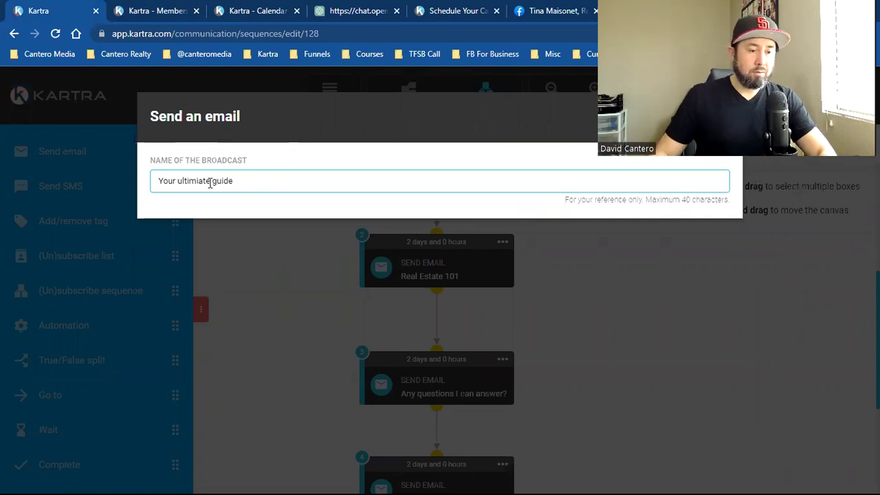
pyautogui.press('BackSpace')
pyautogui.press('BackSpace')
pyautogui.press('BackSpace')
pyautogui.press('BackSpace')
pyautogui.press('BackSpace')
pyautogui.write('te')
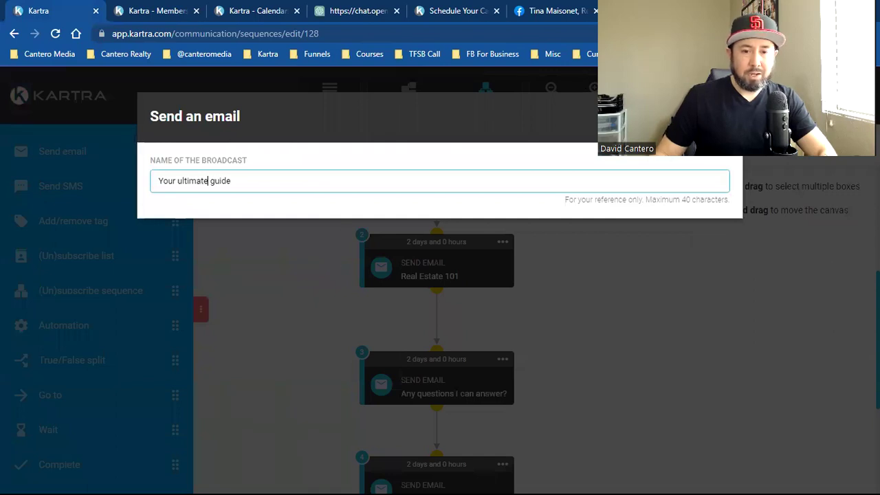
# Confirm the broadcast name and review the email's delay and sending-day settings
pyautogui.press('Return')
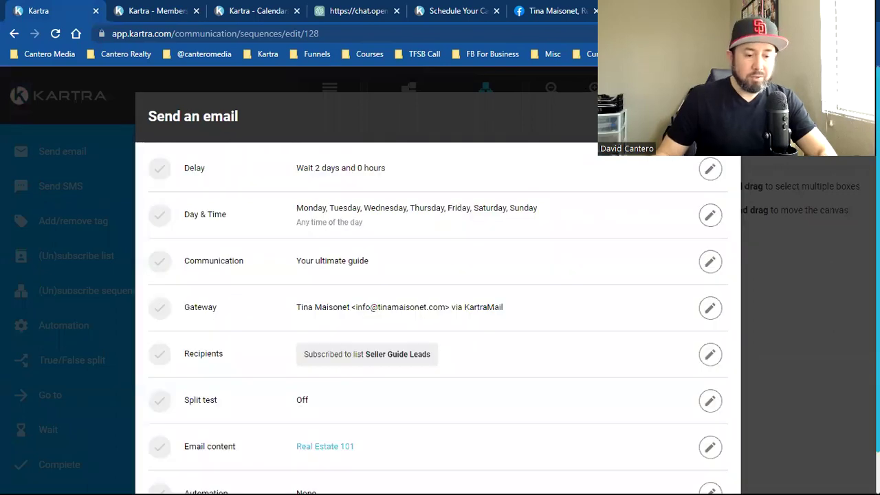
pyautogui.scroll(-1, 674, 401)
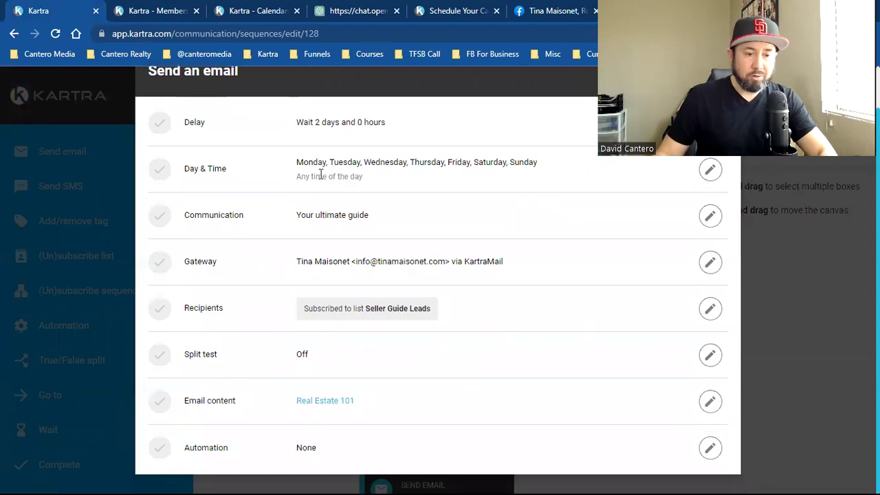
pyautogui.scroll(1, 321, 173)
pyautogui.moveTo(340, 207); pyautogui.dragTo(537, 207)
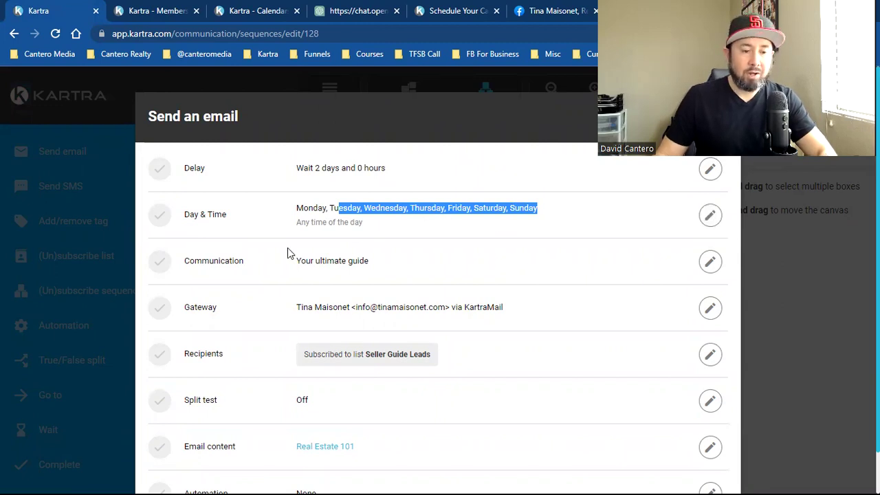
pyautogui.tripleClick(321, 171)
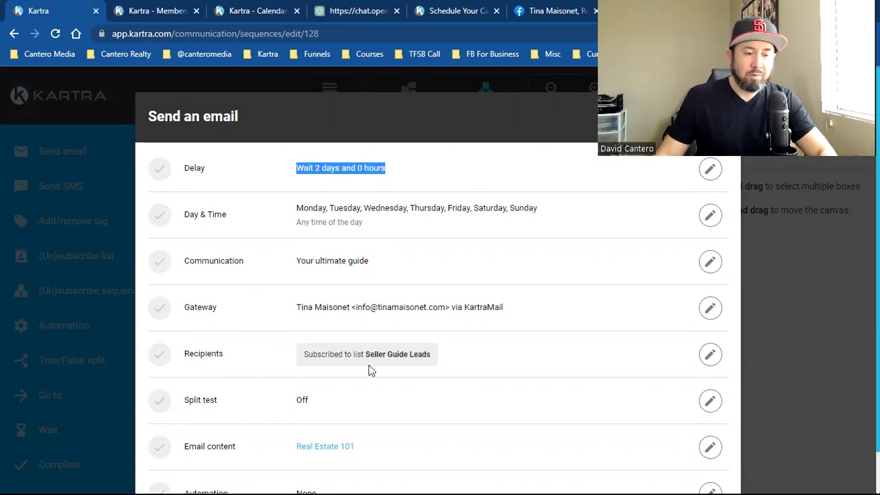
# Open the email content for editing and replace its subject with "Your Ultimate Guide to Selling Your Home in Atlanta"
pyautogui.scroll(-1, 687, 406)
pyautogui.click(715, 404)
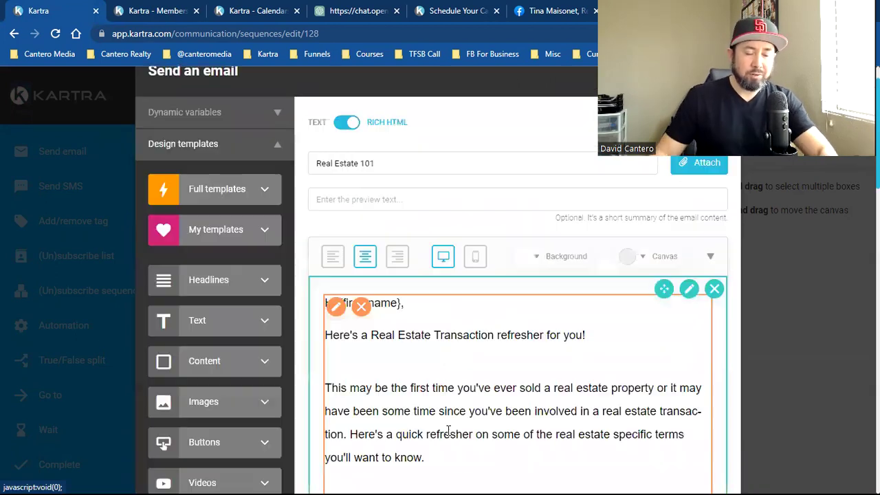
pyautogui.tripleClick(375, 163)
pyautogui.hotkey('ctrl', 'v')
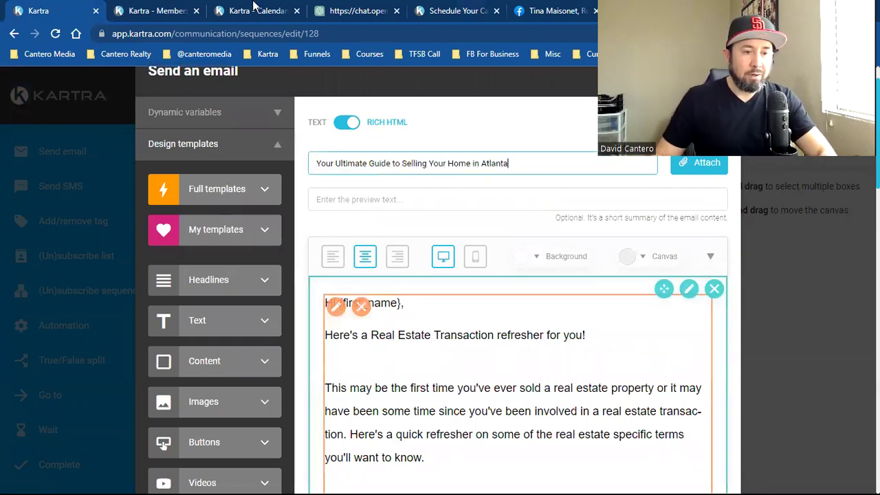
# Switch to ChatGPT and compare the series subject with the Email 1 subject in the generated reply
pyautogui.click(356, 5)
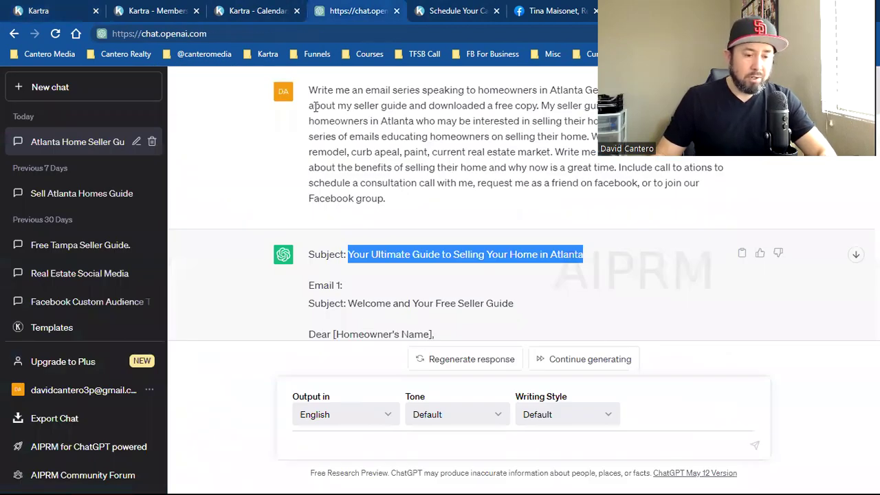
pyautogui.scroll(-1, 309, 245)
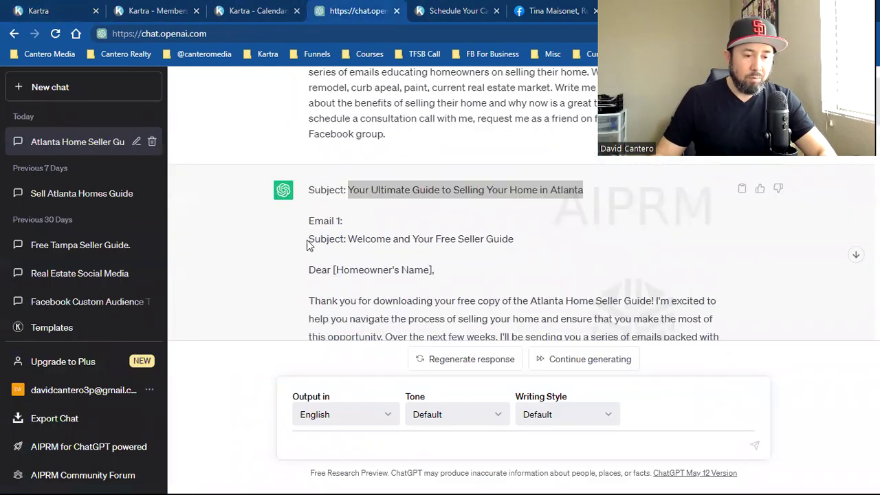
pyautogui.click(351, 227)
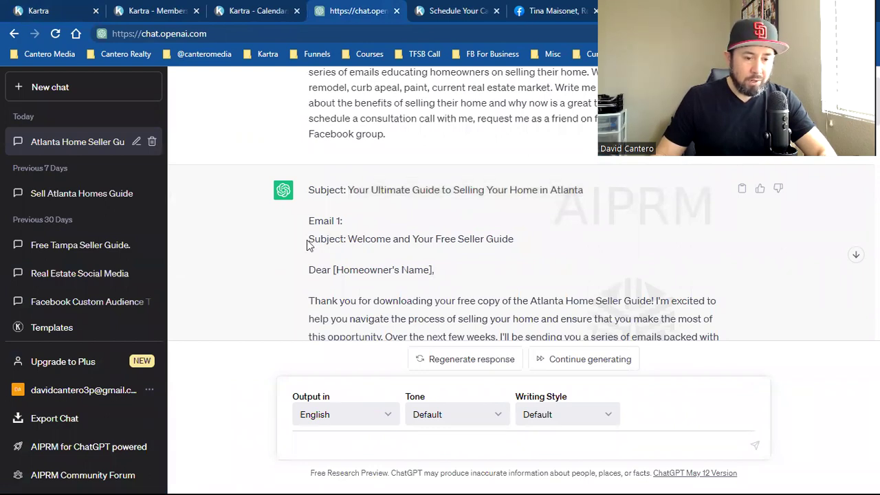
pyautogui.moveTo(307, 245); pyautogui.dragTo(522, 236)
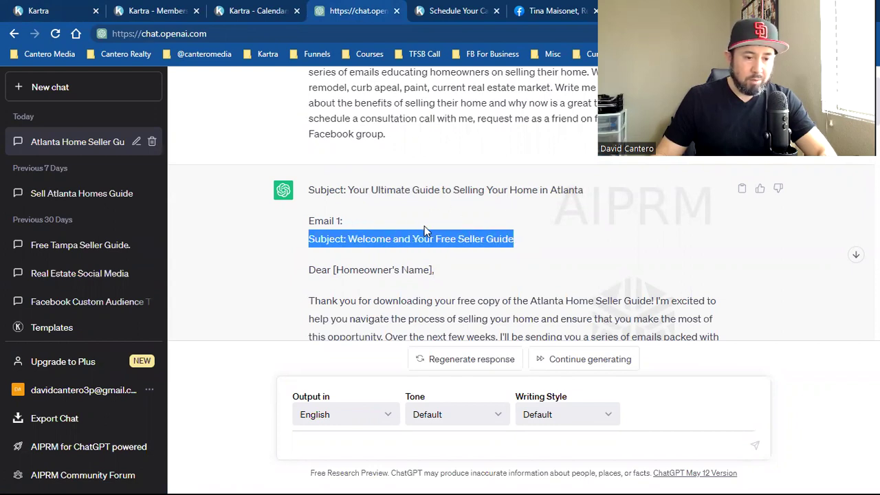
pyautogui.click(368, 239)
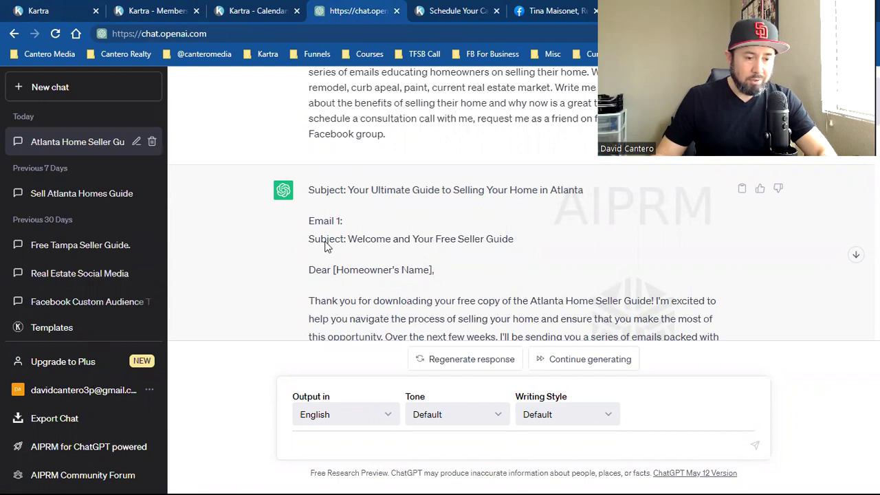
pyautogui.moveTo(386, 191); pyautogui.dragTo(496, 190)
pyautogui.moveTo(336, 238); pyautogui.dragTo(441, 239)
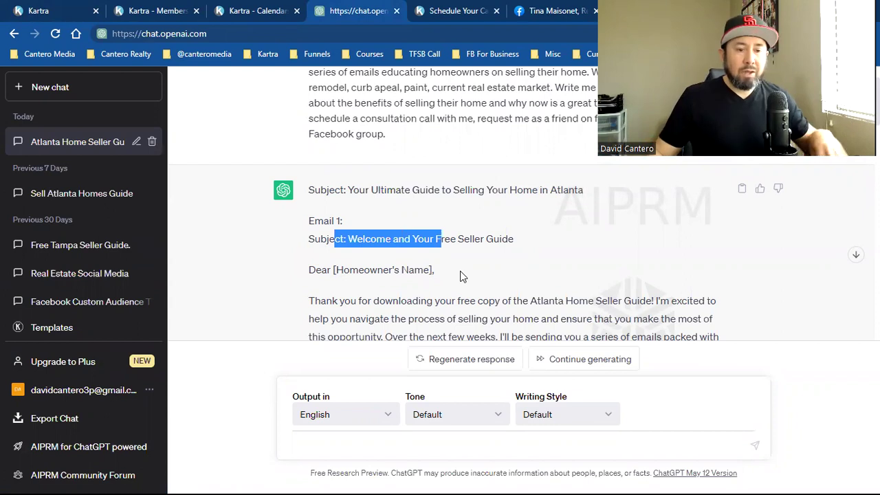
# Skim the generated email series to its end and regenerate the response
pyautogui.scroll(1, 464, 202)
pyautogui.scroll(-10, 481, 211)
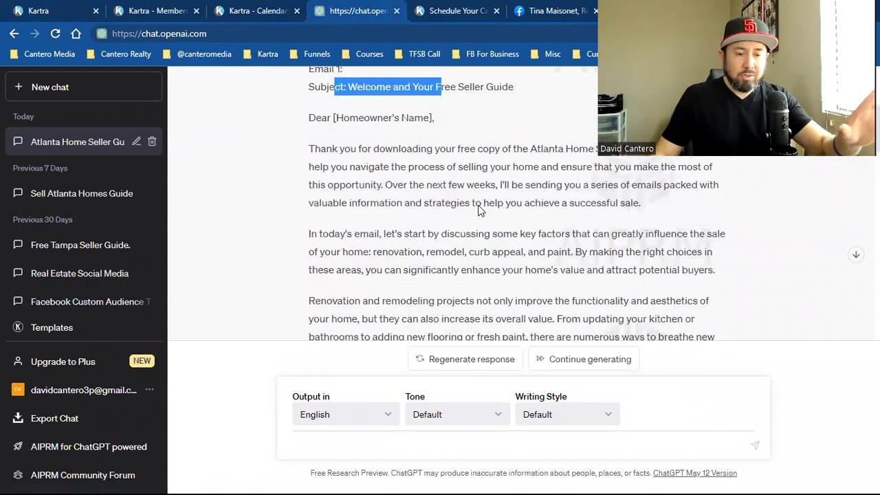
pyautogui.scroll(-10, 480, 211)
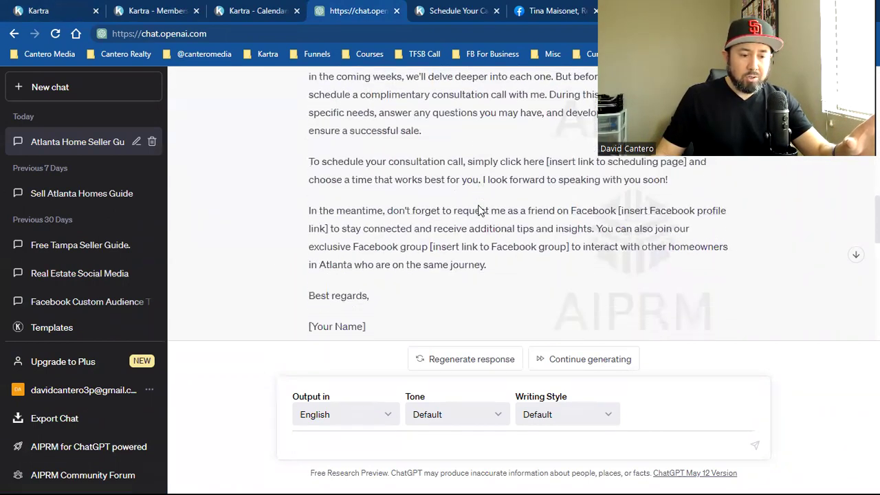
pyautogui.scroll(-8, 481, 211)
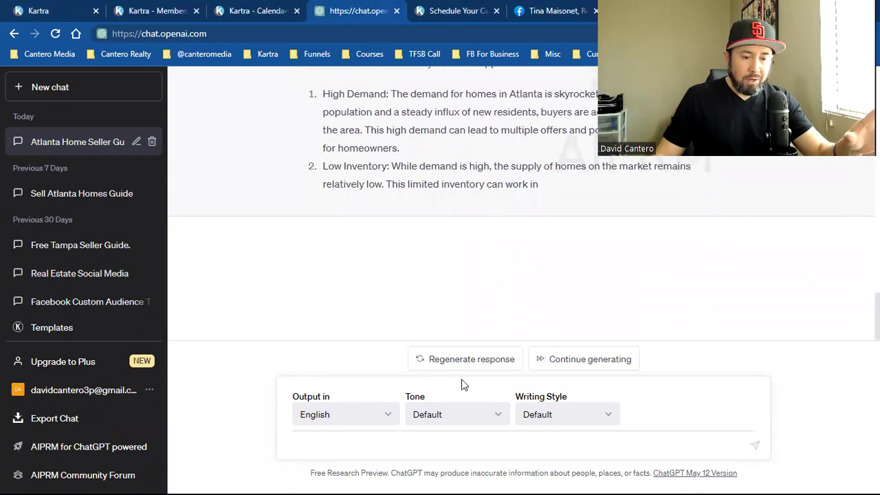
pyautogui.click(476, 363)
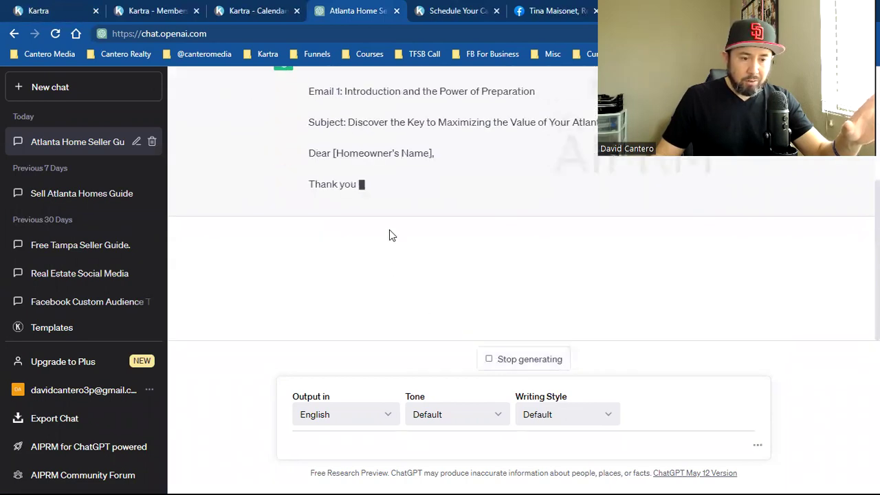
# Review the regenerated first email, including its consultation and Facebook calls to action, sign-off and postscript
pyautogui.scroll(2, 378, 212)
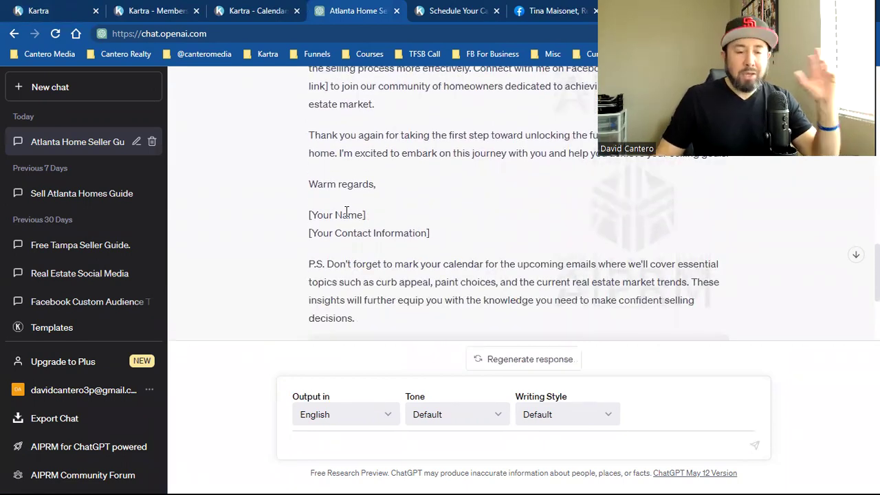
pyautogui.scroll(-2, 346, 212)
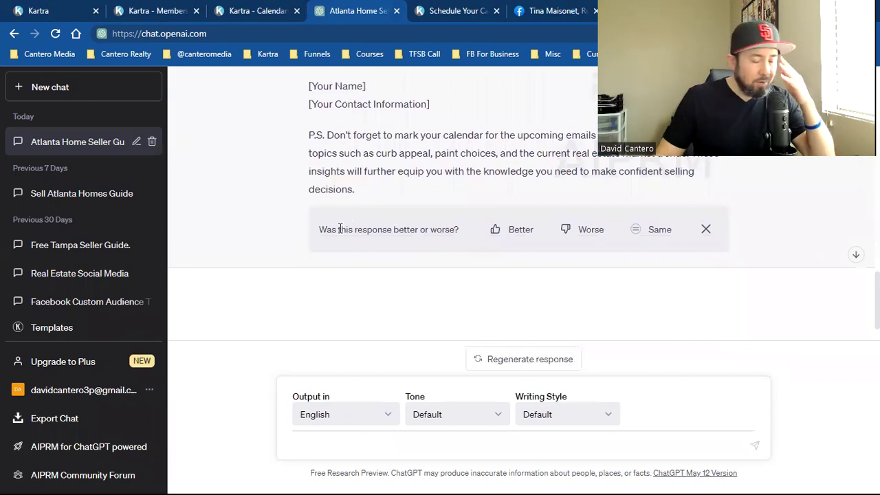
pyautogui.scroll(3, 382, 212)
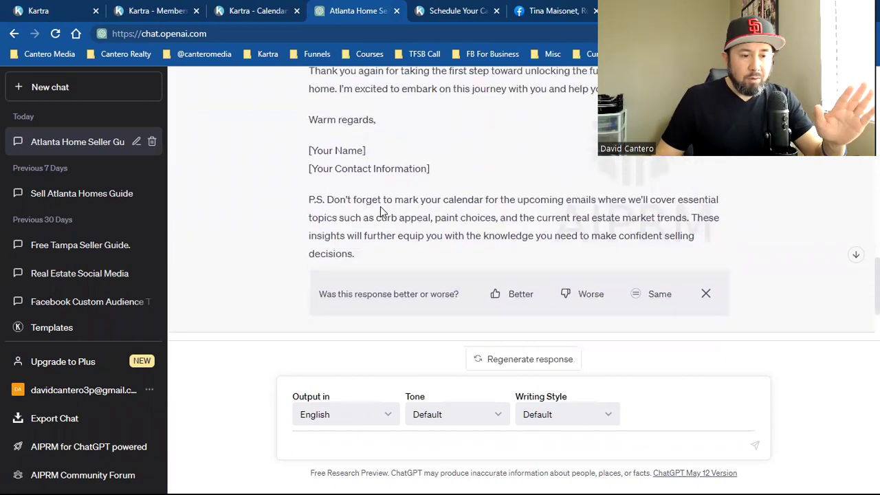
pyautogui.scroll(3, 381, 211)
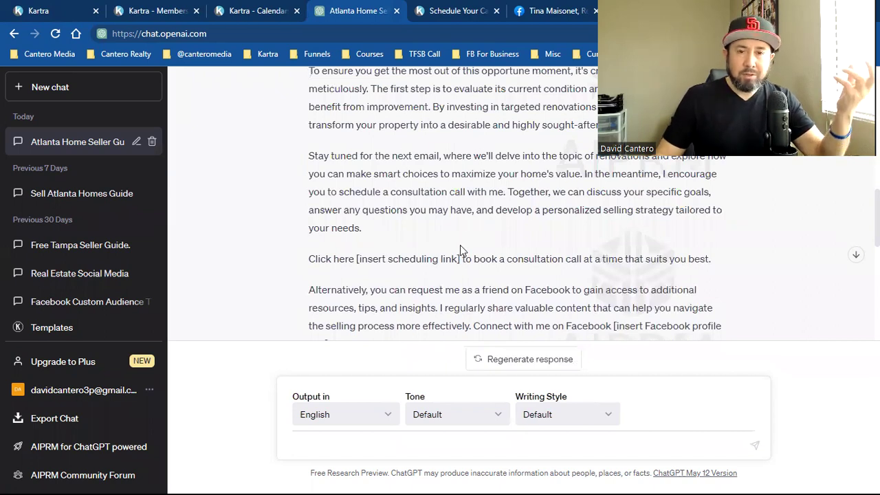
pyautogui.scroll(5, 460, 245)
pyautogui.scroll(4, 460, 247)
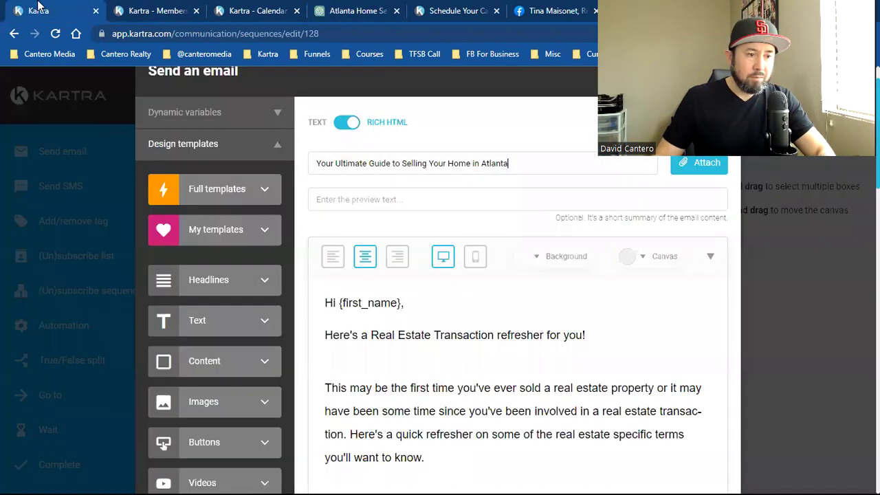
# Switch back to Kartra and review the existing email body from the greeting through the signature and house image
pyautogui.hotkey('ctrl', '1')
pyautogui.moveTo(572, 418)
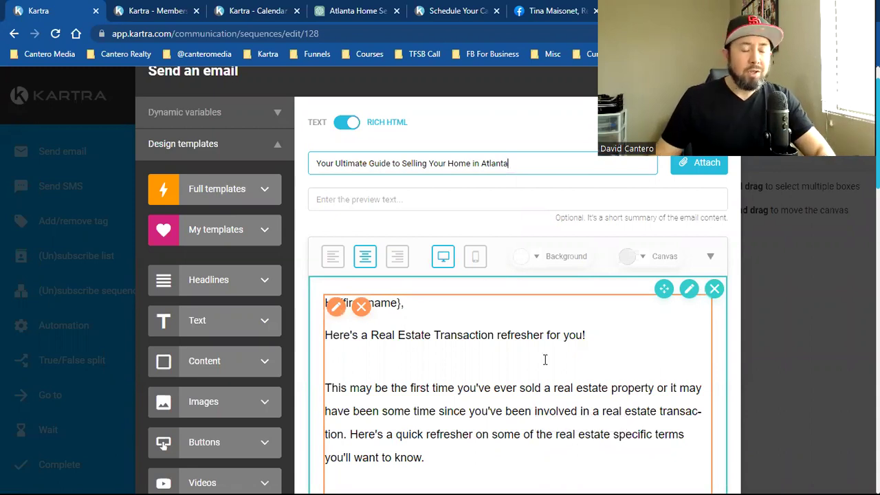
pyautogui.scroll(-1, 544, 360)
pyautogui.scroll(2, 543, 361)
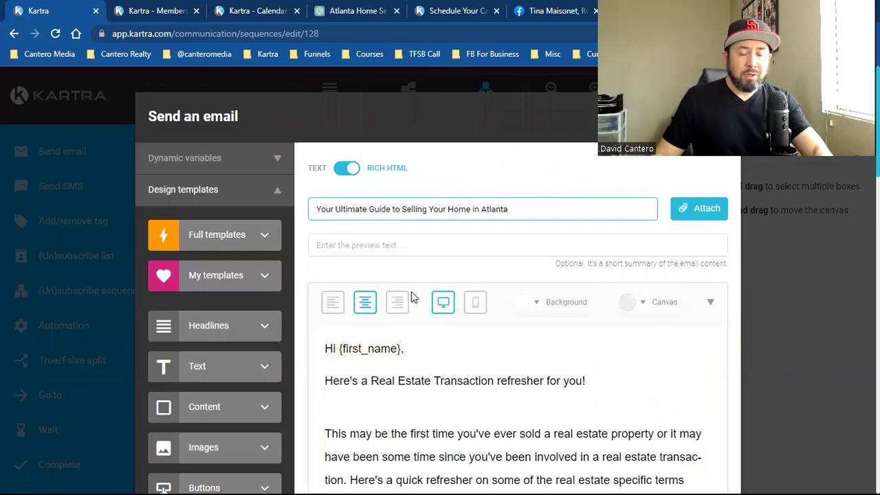
pyautogui.scroll(-1, 420, 227)
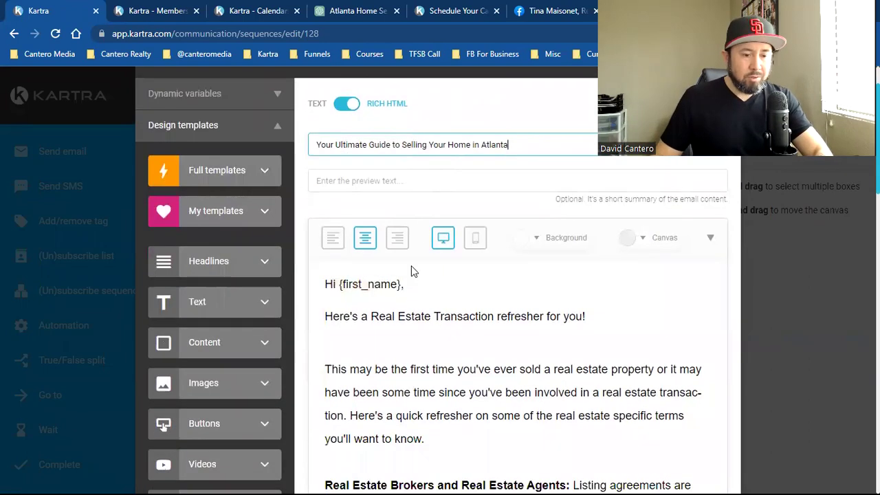
pyautogui.scroll(-5, 399, 310)
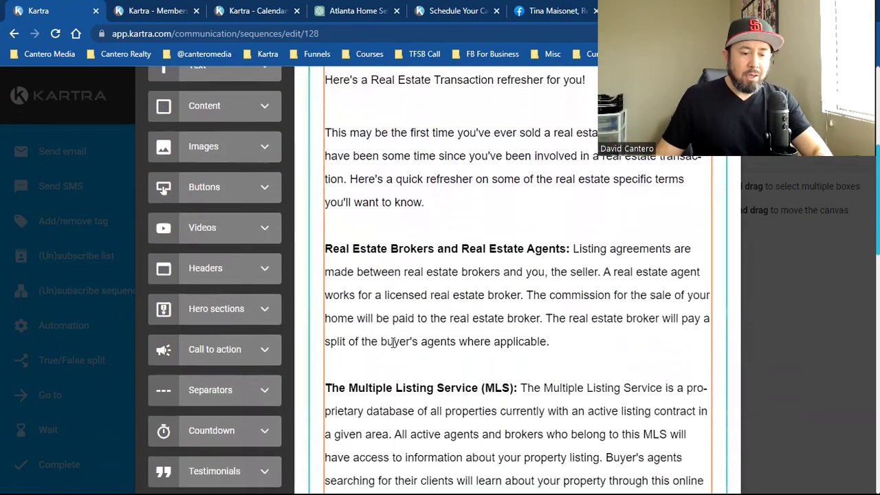
pyautogui.scroll(-10, 393, 344)
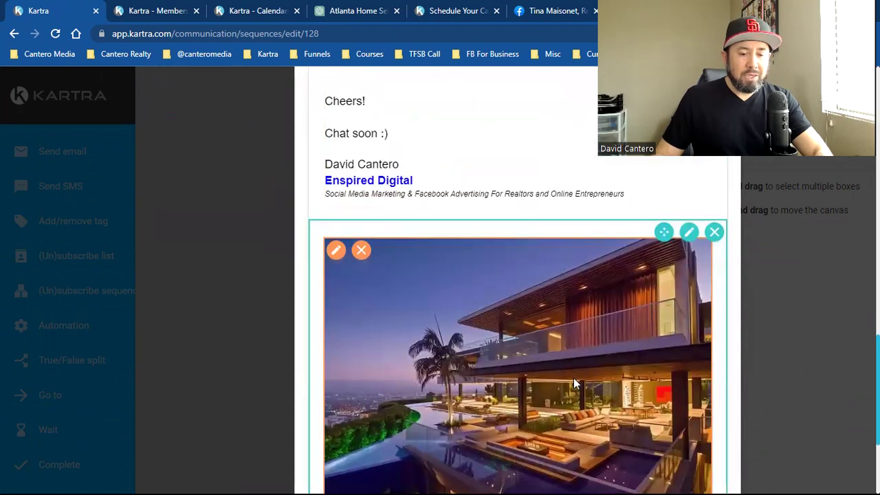
pyautogui.scroll(-2, 576, 384)
pyautogui.scroll(2, 575, 383)
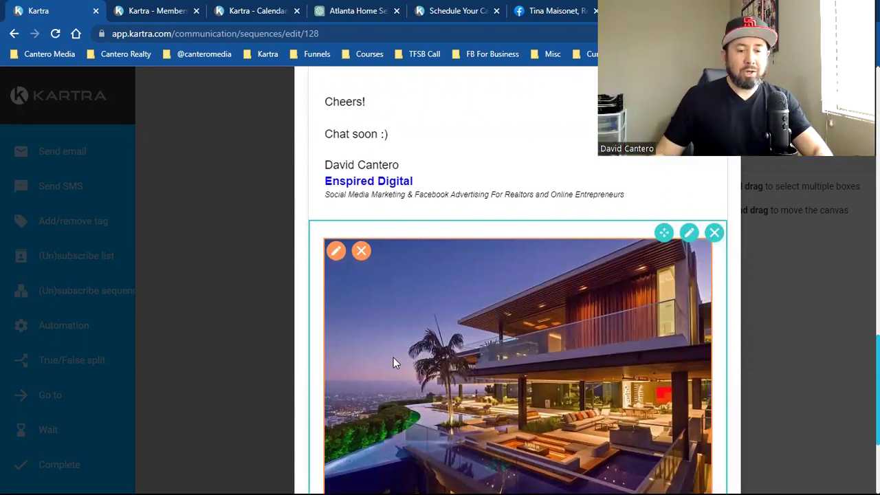
# Delete the "Enspired Digital" line from the email signature, including the empty line
pyautogui.click(400, 182)
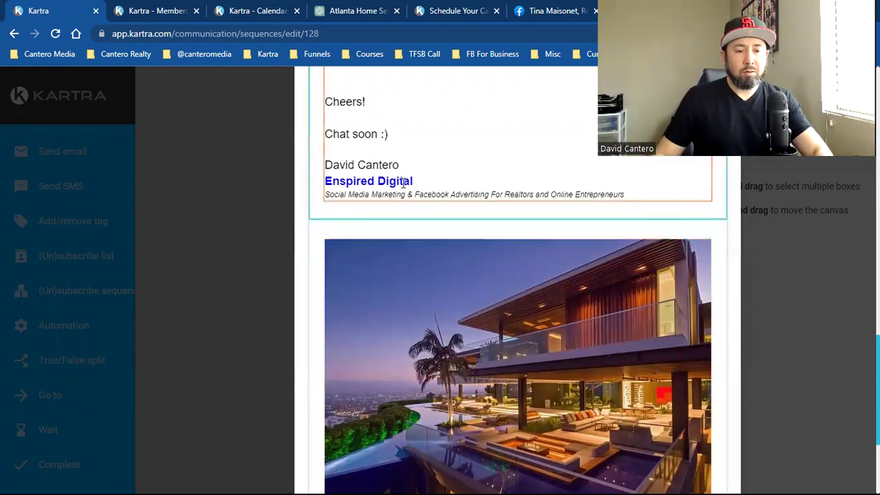
pyautogui.tripleClick(403, 181)
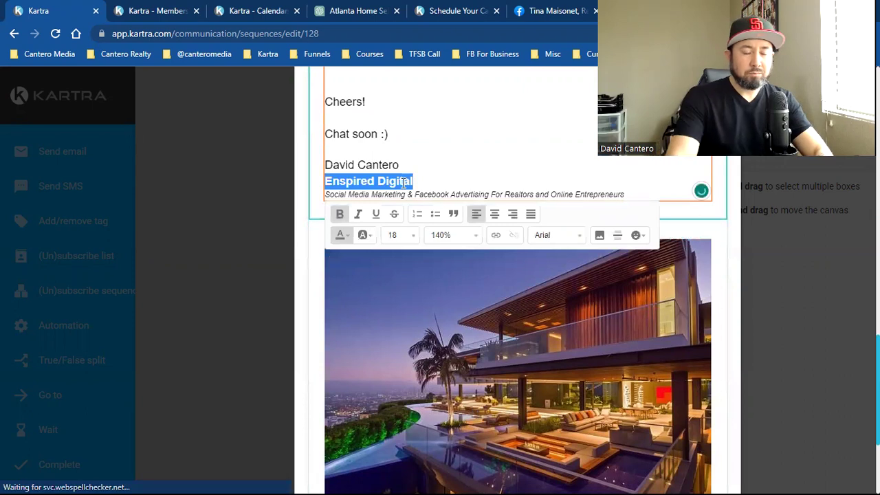
pyautogui.press('BackSpace')
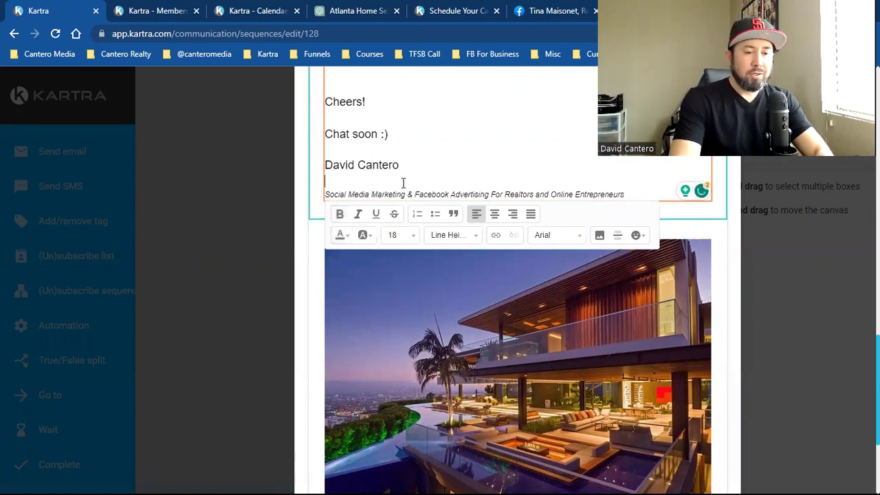
pyautogui.press('BackSpace')
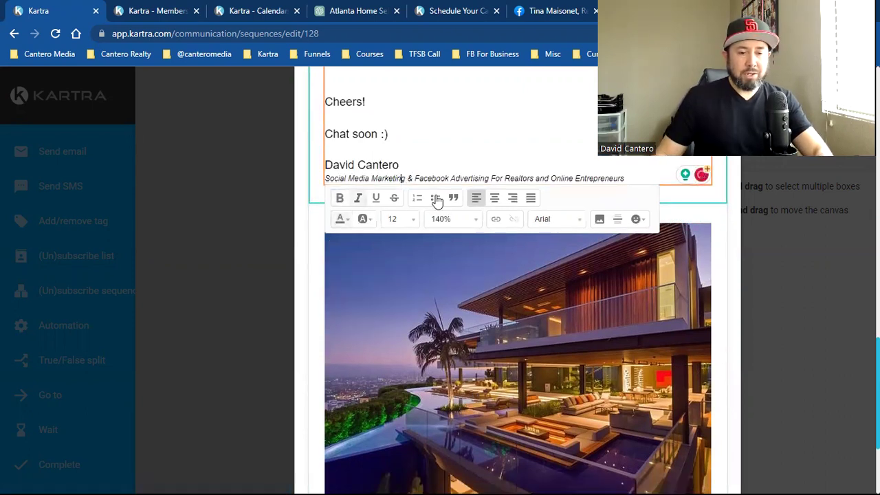
# Delete the real estate term explanations between the introductory paragraph and "Cheers!", starting with "Real Estate Brokers and Real Estate Agents"
pyautogui.scroll(9, 668, 346)
pyautogui.scroll(4, 594, 319)
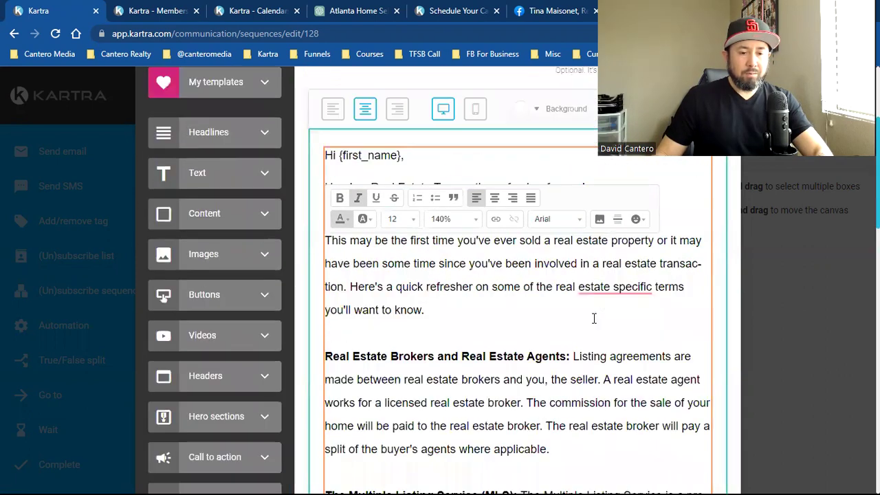
pyautogui.moveTo(324, 358); pyautogui.dragTo(579, 379)
pyautogui.press('BackSpace')
pyautogui.scroll(5, 535, 362)
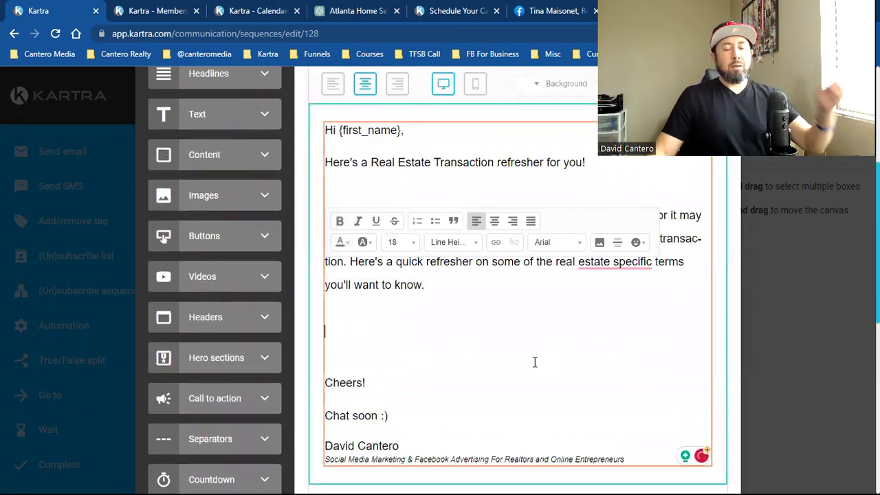
pyautogui.scroll(2, 535, 363)
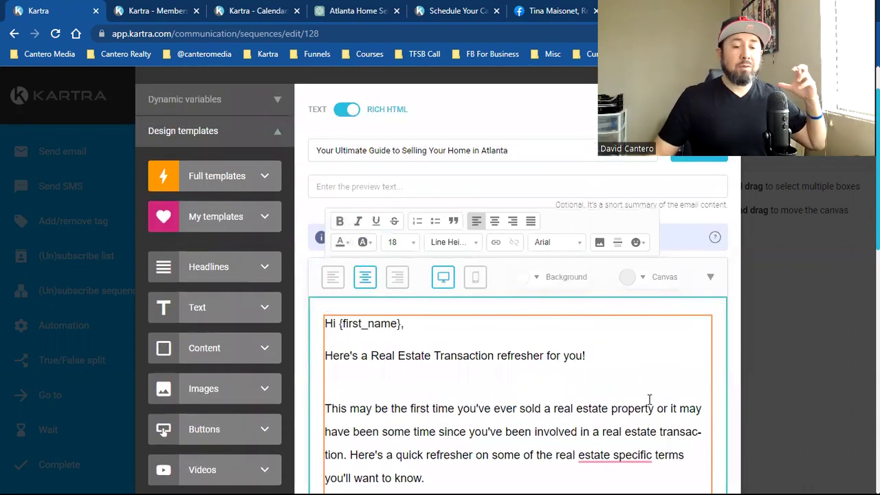